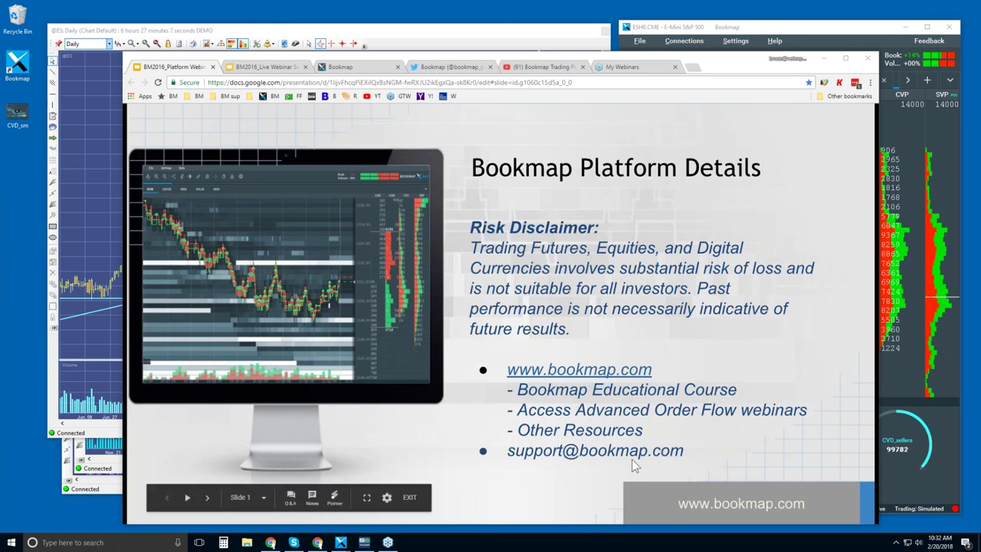
# Switch to the Bookmap tab and scroll up to the 'Don't Trade the market BLINDFOLDED' banner.
pyautogui.click(352, 69)
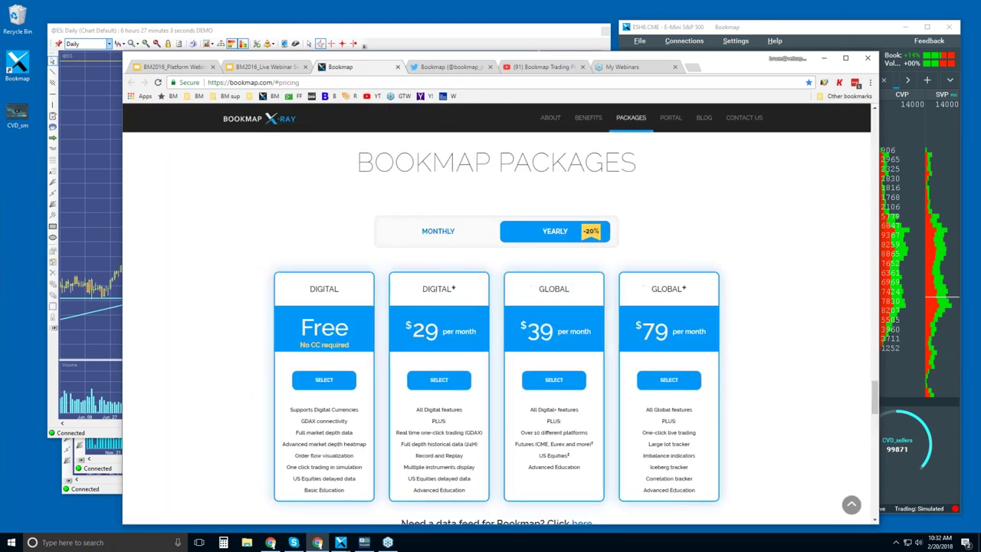
pyautogui.scroll(3, 345, 230)
pyautogui.scroll(15, 498, 307)
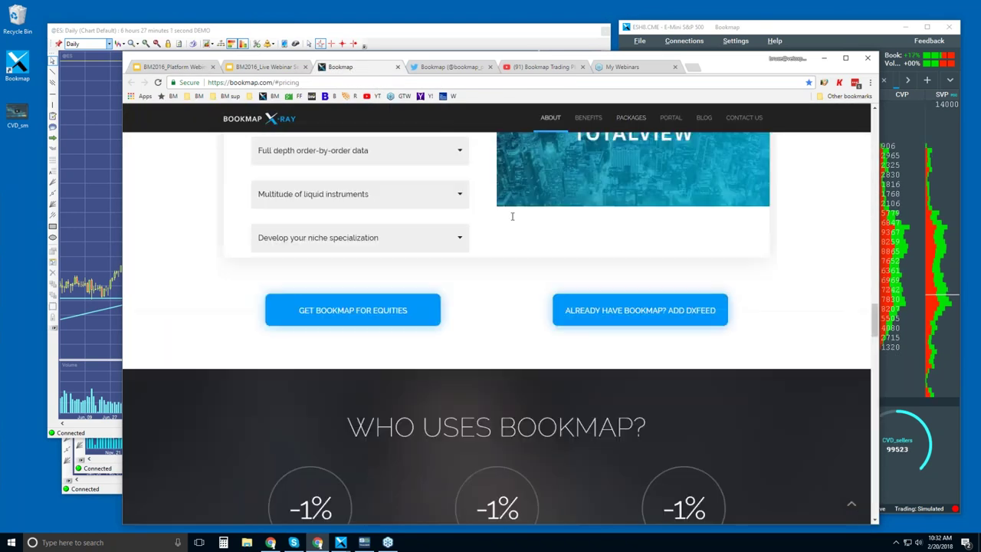
pyautogui.scroll(1, 498, 307)
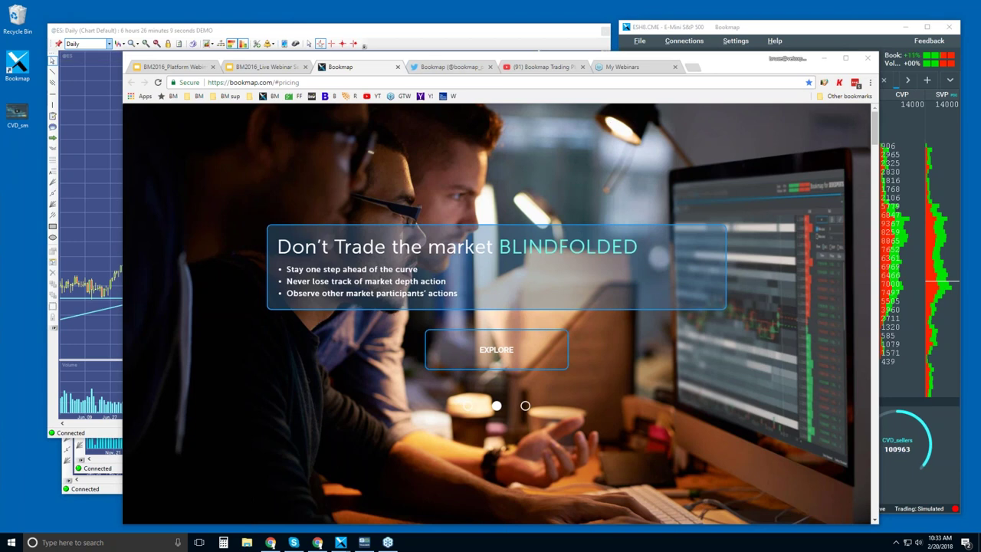
# Scroll down the bookmap.com page through Intro, Testimonials and Equities to Connectivity.
pyautogui.scroll(-5, 578, 225)
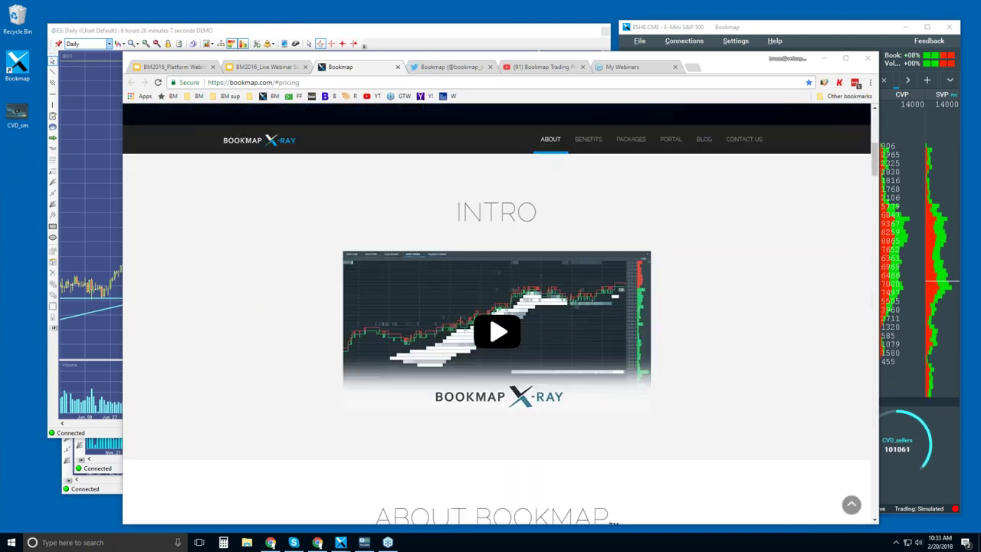
pyautogui.scroll(-7, 556, 269)
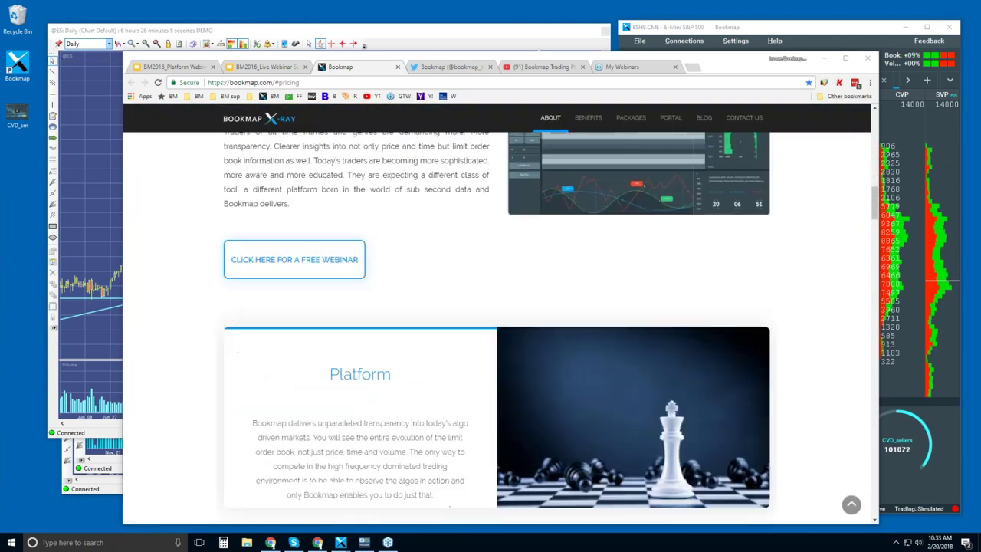
pyautogui.scroll(-8, 555, 261)
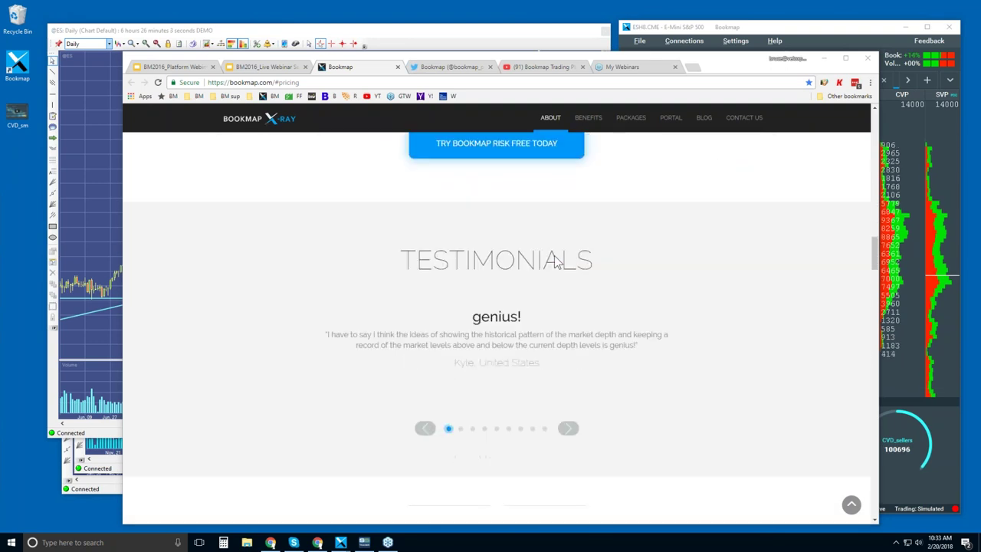
pyautogui.scroll(-6, 555, 255)
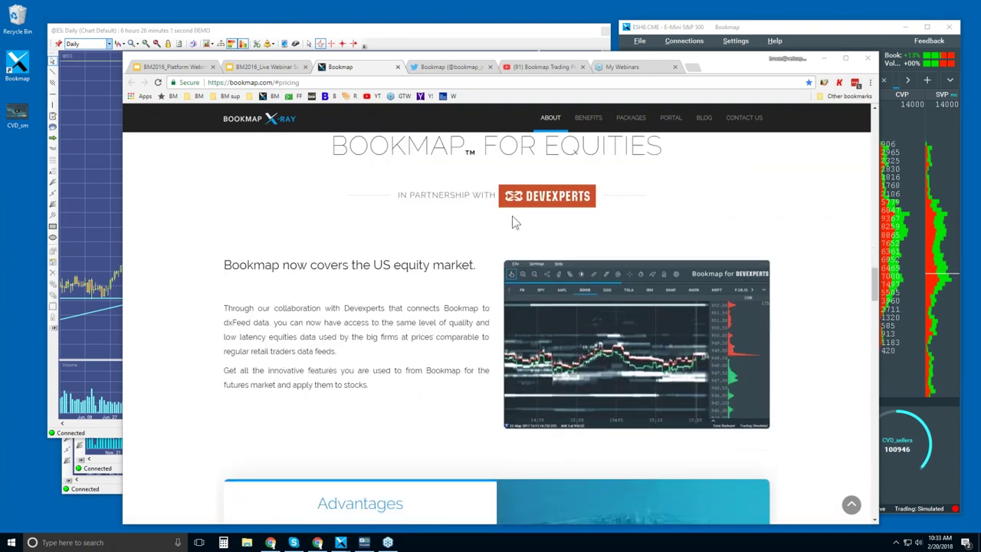
pyautogui.scroll(-3, 513, 226)
pyautogui.scroll(-1, 408, 269)
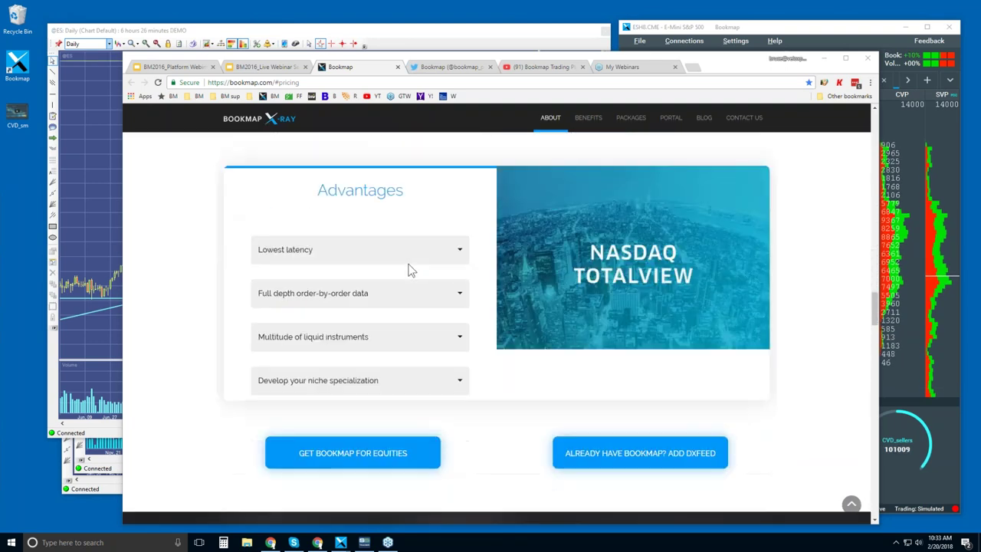
pyautogui.scroll(-6, 408, 270)
pyautogui.scroll(-1, 408, 270)
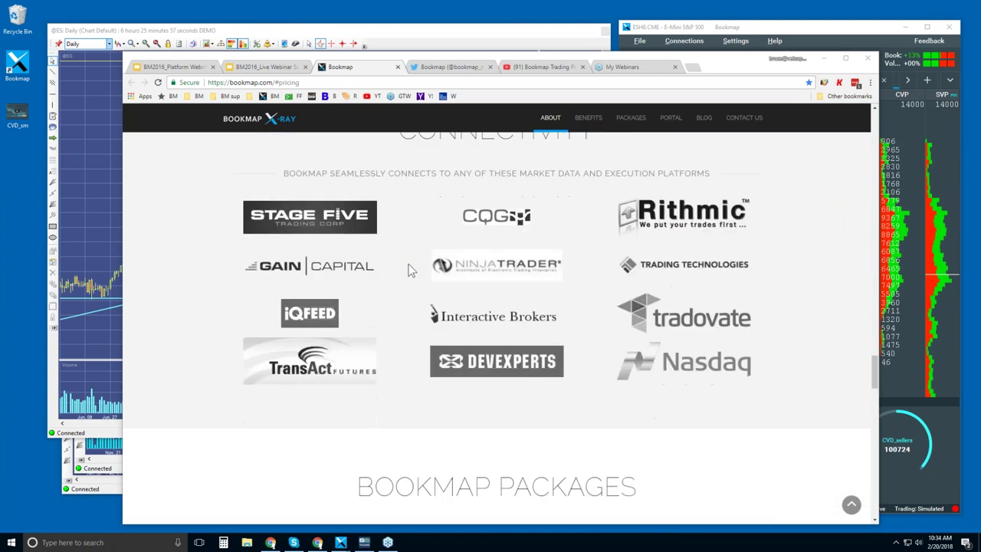
# Scroll back up to Bookmap for Equities, then bring the Bookmap trading window forward.
pyautogui.scroll(1, 409, 270)
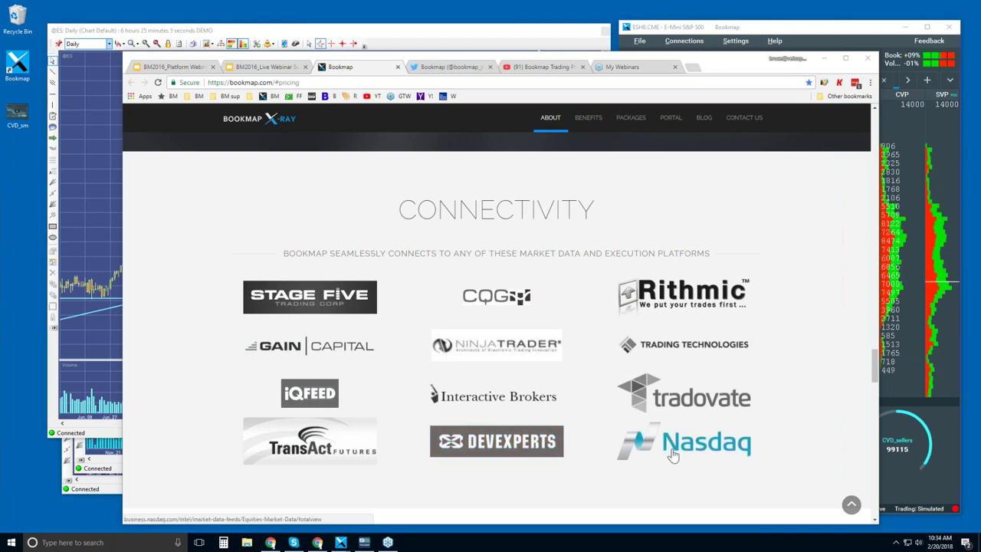
pyautogui.scroll(10, 670, 391)
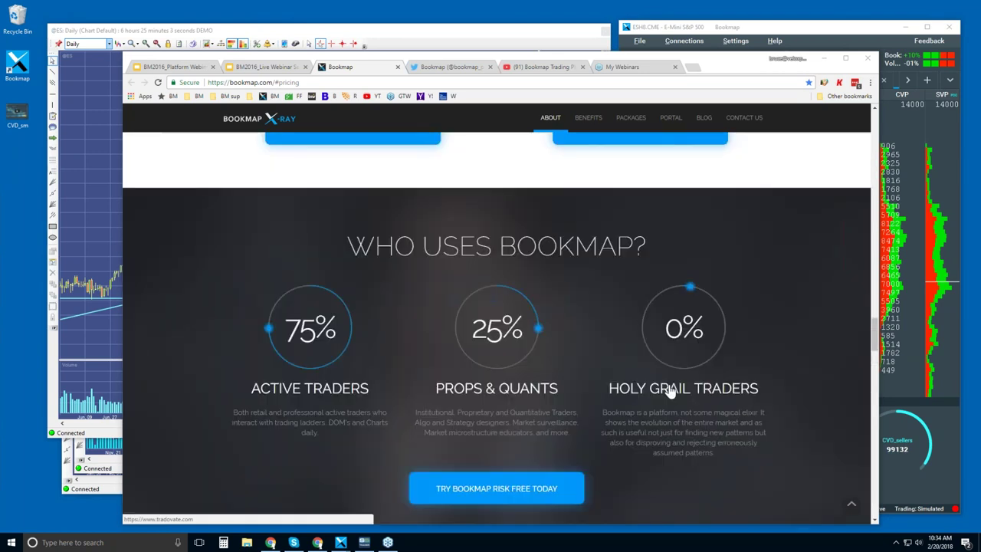
pyautogui.scroll(5, 547, 284)
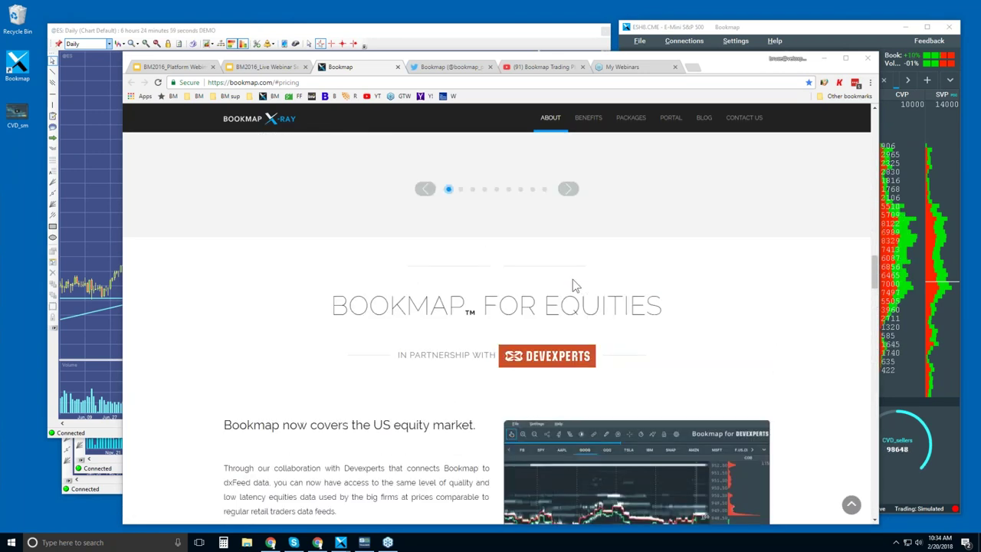
pyautogui.click(754, 31)
# Maximize the Bookmap window and toggle the order-entry panel while the AMZN heatmap shows.
pyautogui.doubleClick(754, 31)
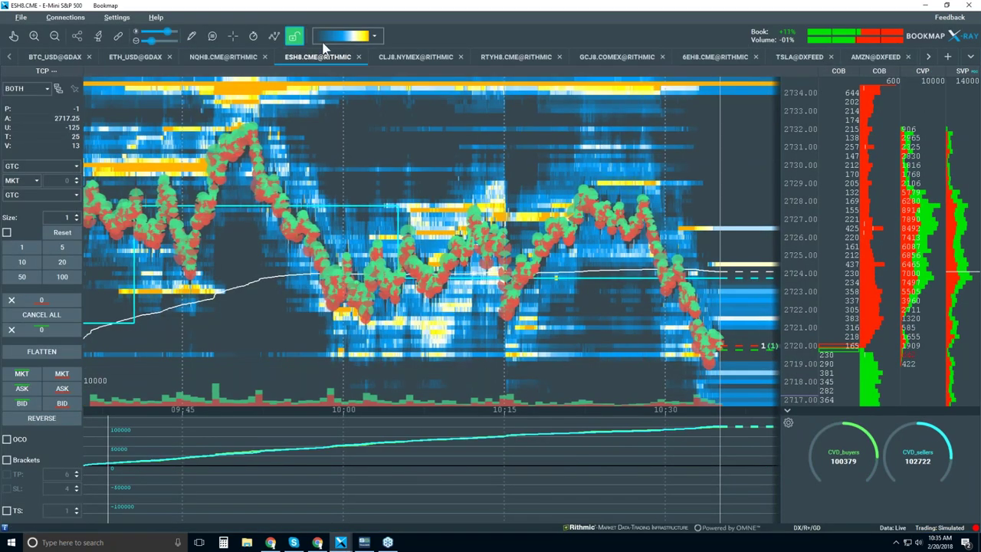
pyautogui.click(294, 36)
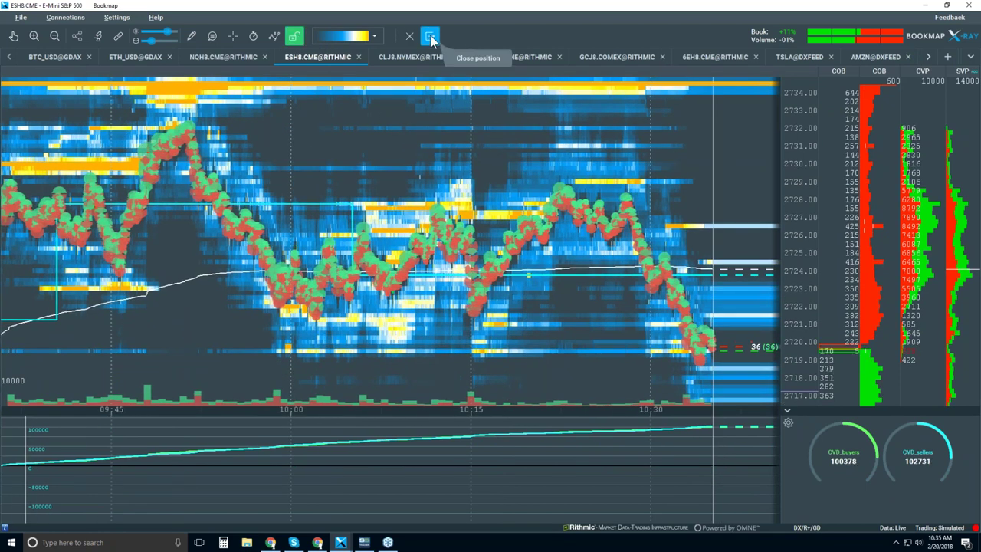
pyautogui.click(407, 38)
pyautogui.click(294, 36)
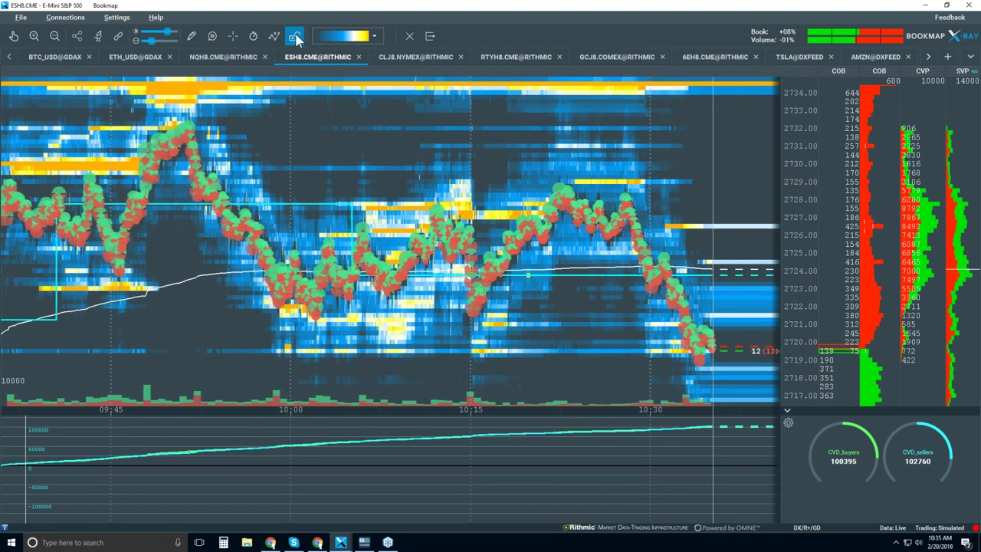
# Switch the trading mode from BOTH to OFF and hide the greyed-out order panel.
pyautogui.click(32, 91)
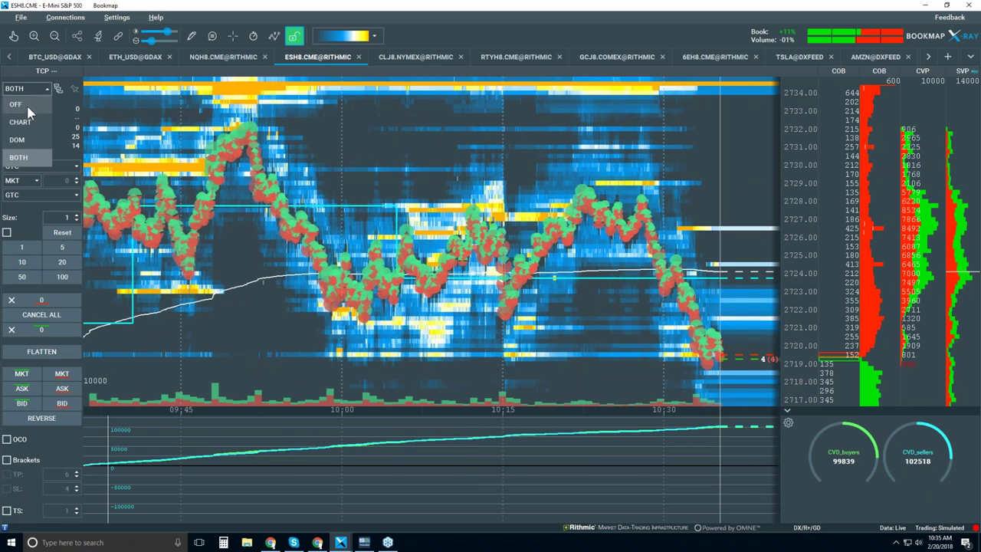
pyautogui.click(26, 103)
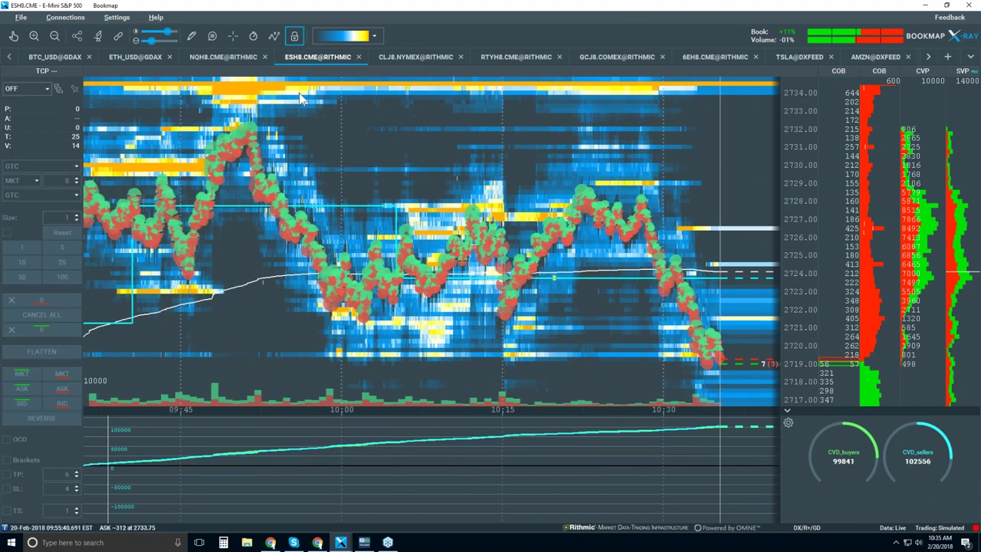
pyautogui.click(293, 36)
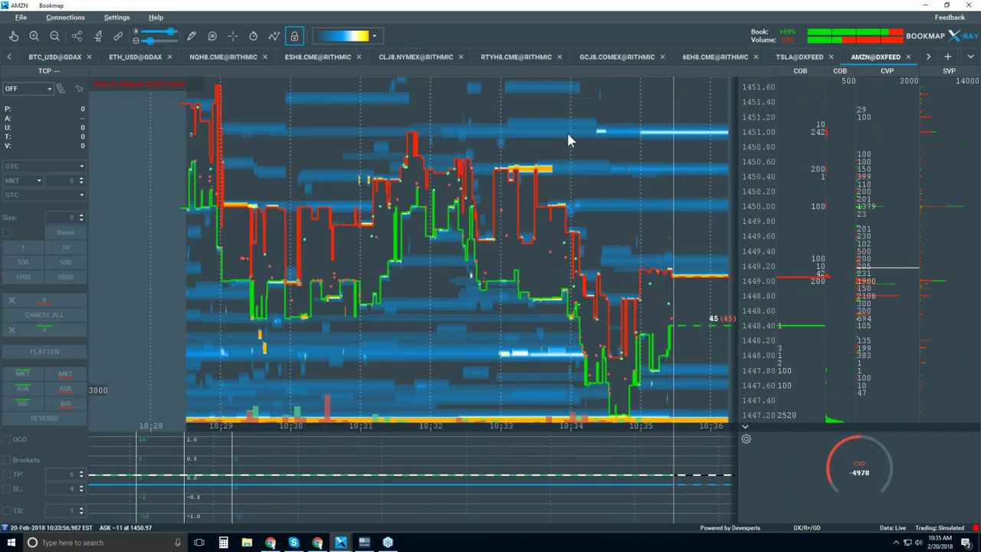
# Zoom out AMZN, return to ESH8.CME, enlarge the price pane over CVD, and restore the window.
pyautogui.scroll(-5, 568, 140)
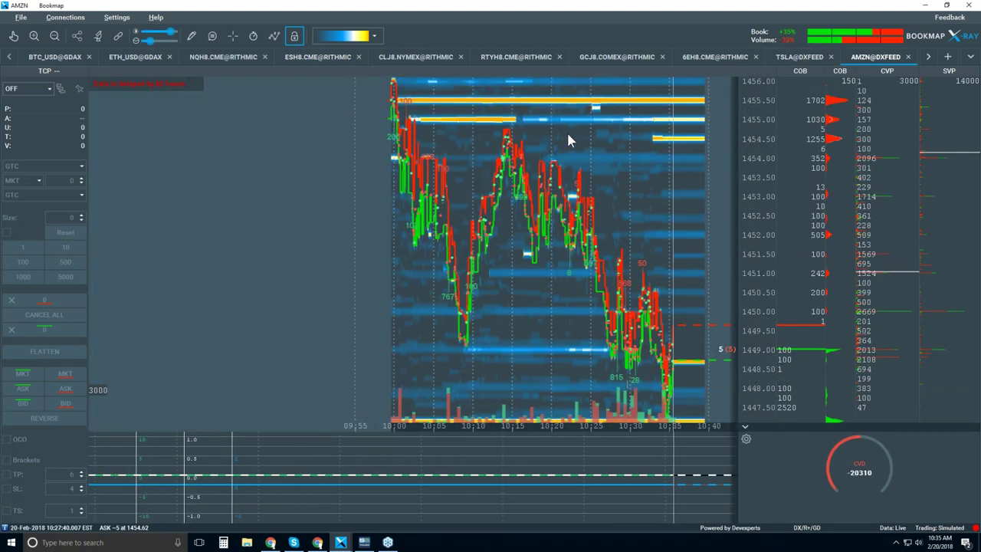
pyautogui.scroll(-2, 568, 140)
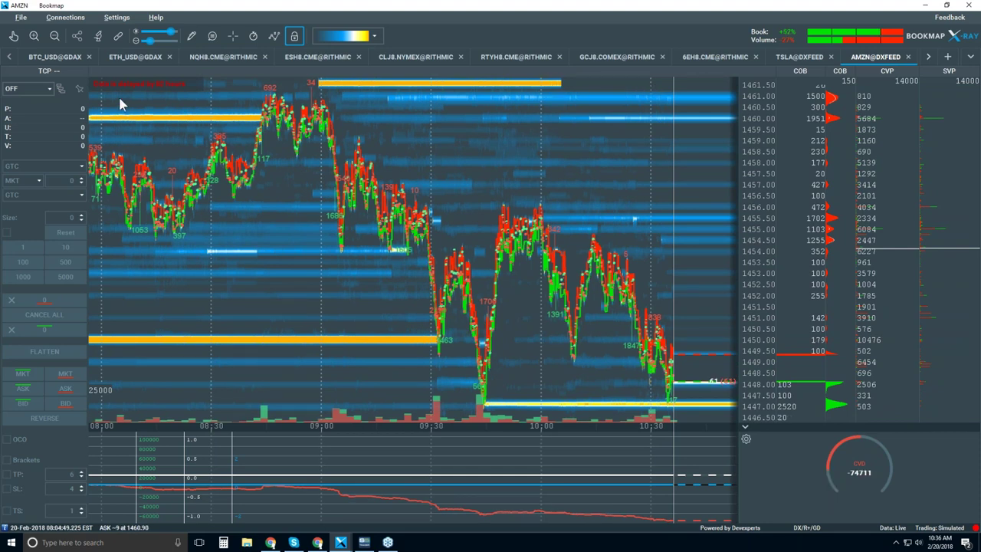
pyautogui.click(305, 58)
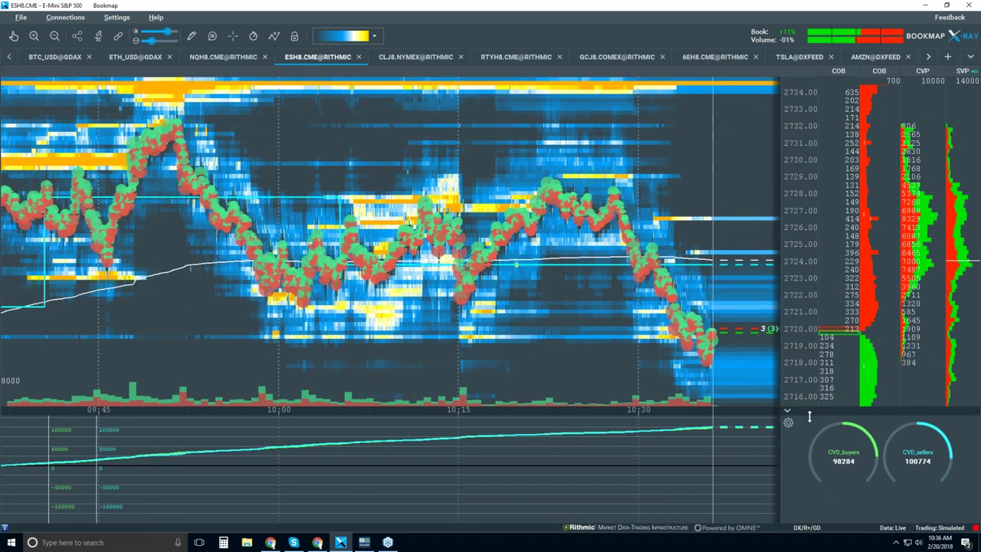
pyautogui.moveTo(813, 446); pyautogui.dragTo(813, 443)
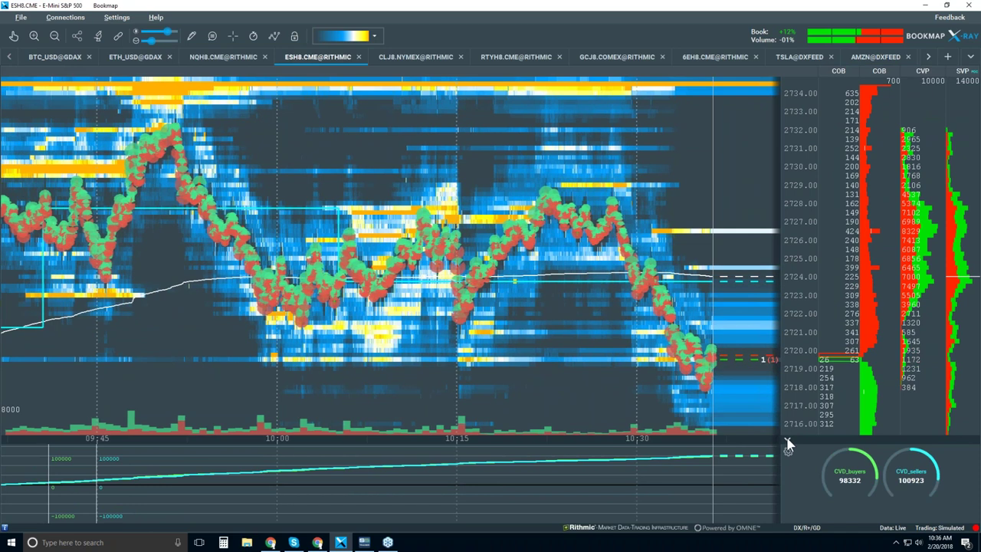
pyautogui.doubleClick(325, 6)
# Reload the packages page and show monthly pricing: Free, $37, $49 and $99 per month.
pyautogui.click(351, 77)
pyautogui.scroll(-10, 460, 282)
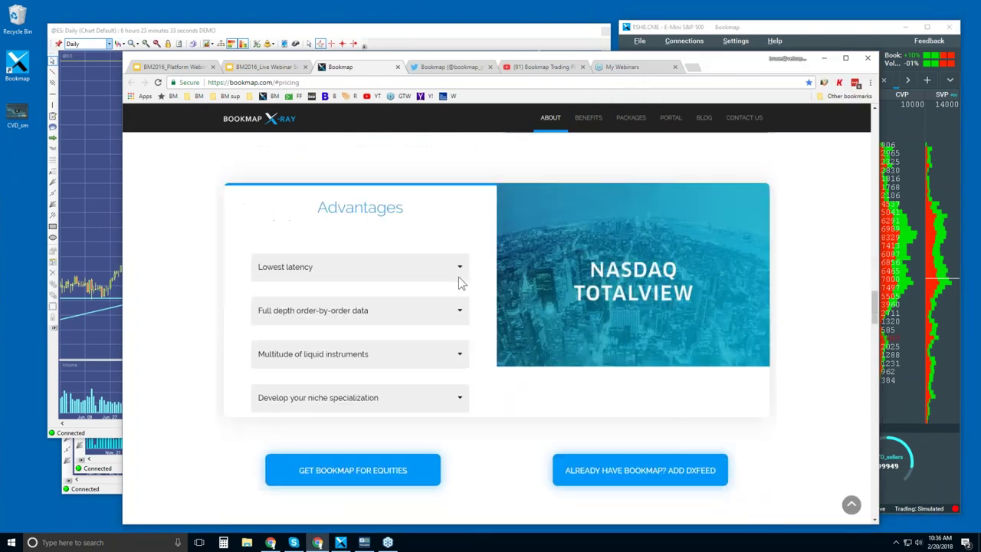
pyautogui.scroll(-15, 458, 283)
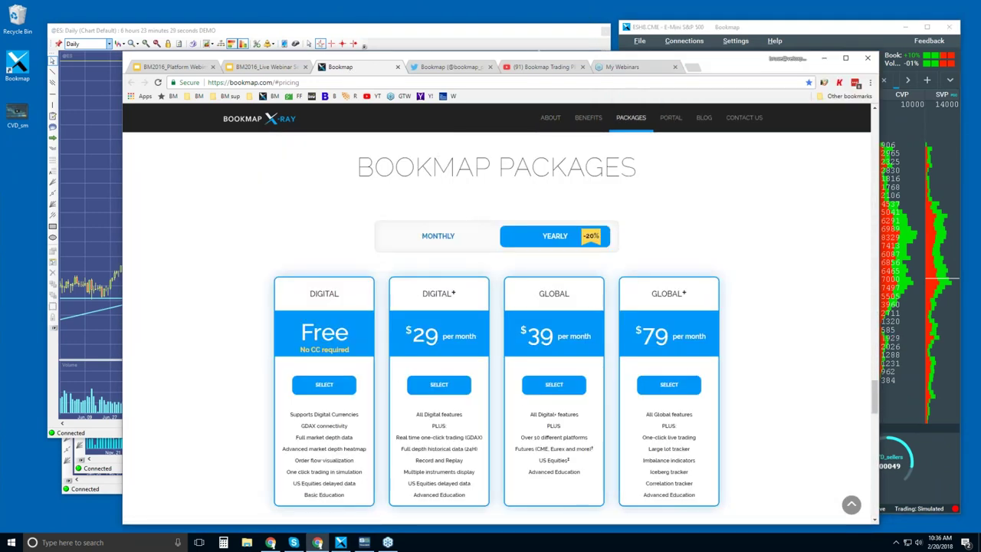
pyautogui.click(436, 247)
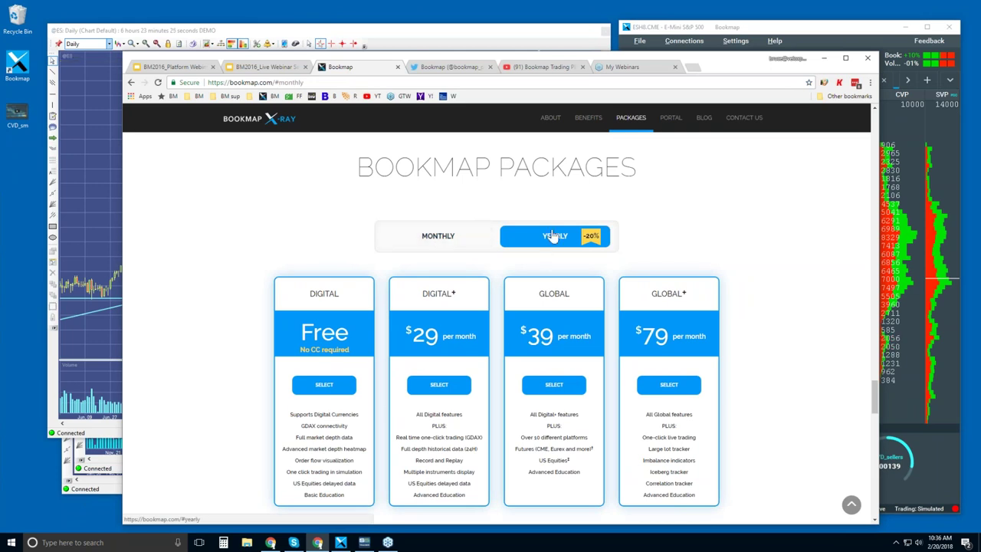
pyautogui.click(159, 82)
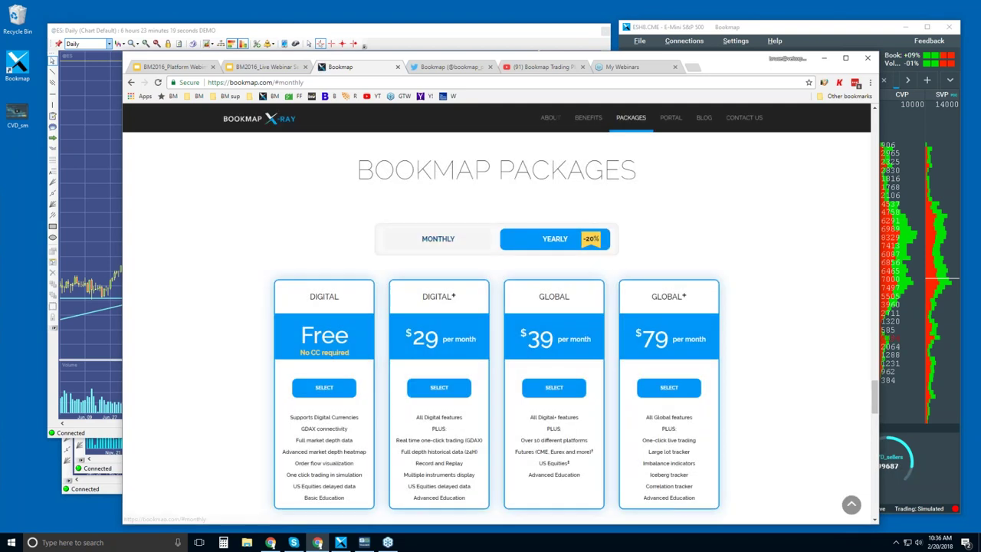
pyautogui.click(438, 239)
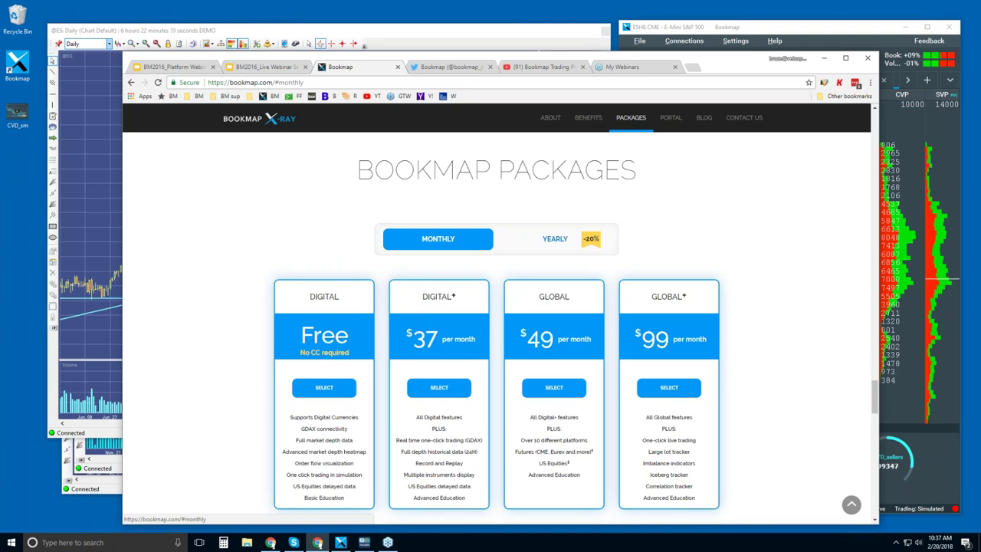
# Highlight Advanced Education in Digital+ and the GLOBAL heading with its Futures and US Equities lines.
pyautogui.moveTo(412, 498); pyautogui.dragTo(464, 499)
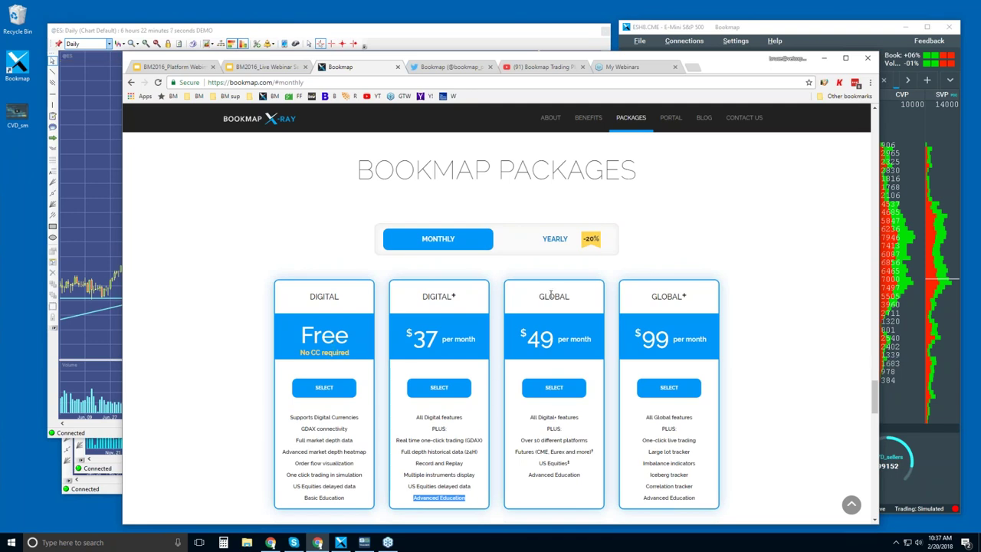
pyautogui.doubleClick(555, 299)
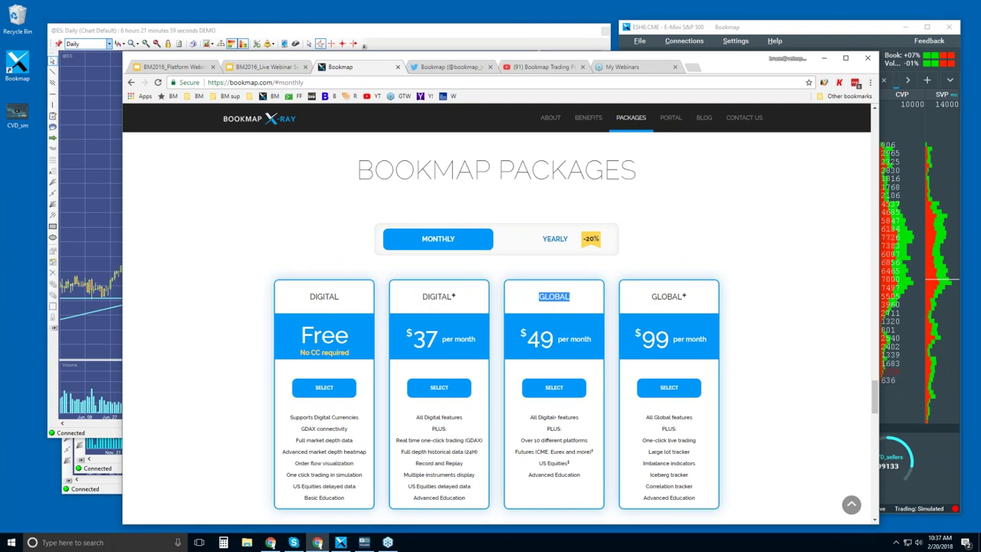
pyautogui.doubleClick(527, 452)
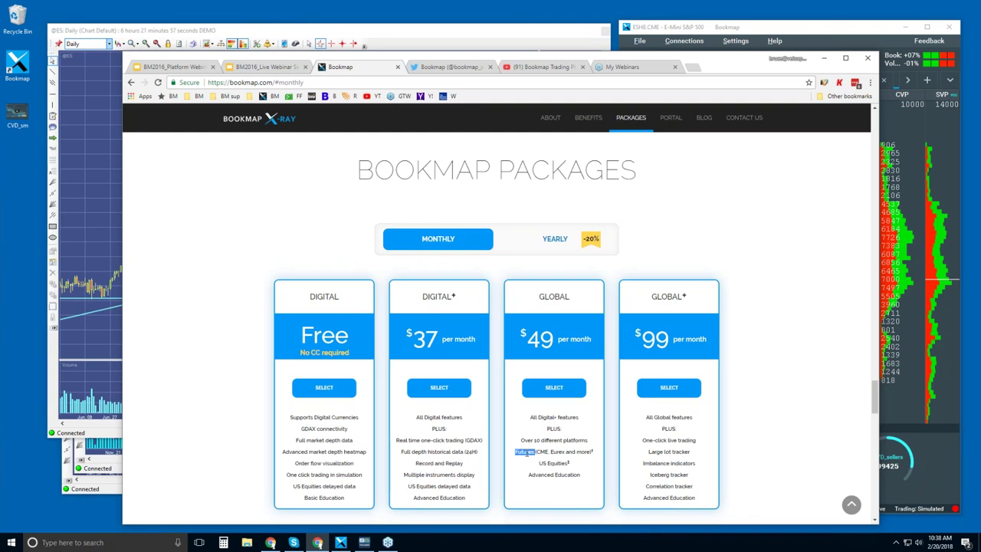
pyautogui.moveTo(526, 452); pyautogui.dragTo(545, 454)
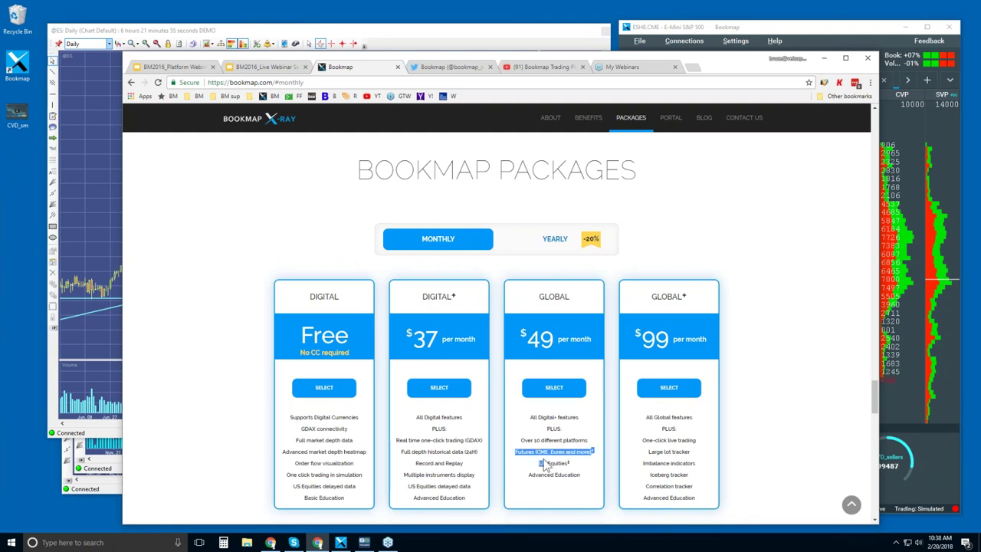
pyautogui.moveTo(544, 465); pyautogui.dragTo(576, 477)
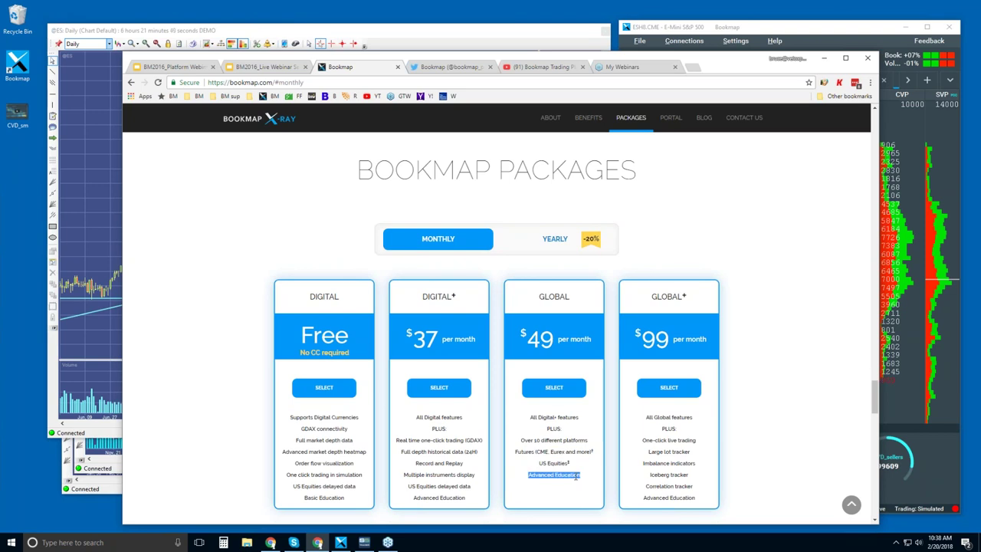
# Highlight Global+ features like One-click live trading and Large lot tracker, then open Bookmap's Twitter.
pyautogui.doubleClick(678, 296)
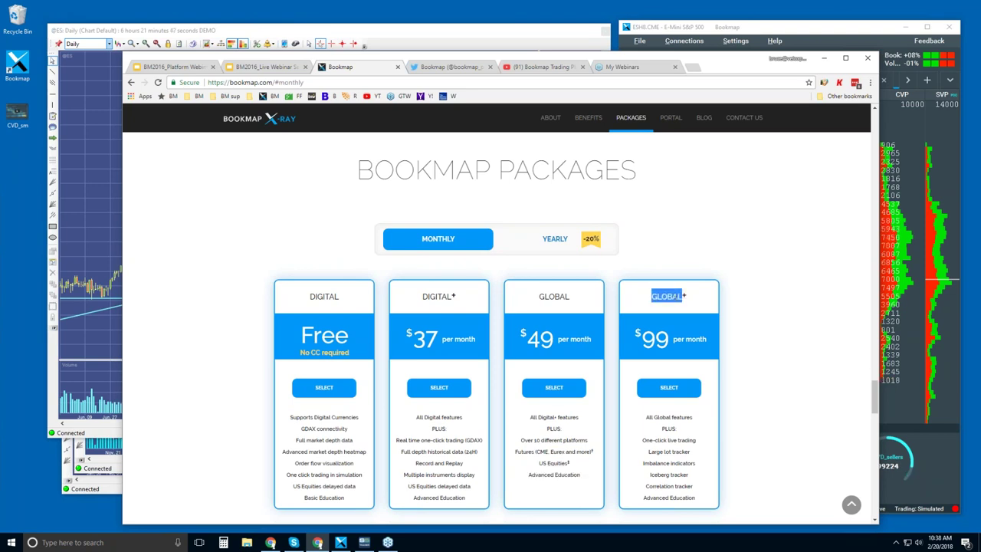
pyautogui.moveTo(679, 296); pyautogui.dragTo(685, 296)
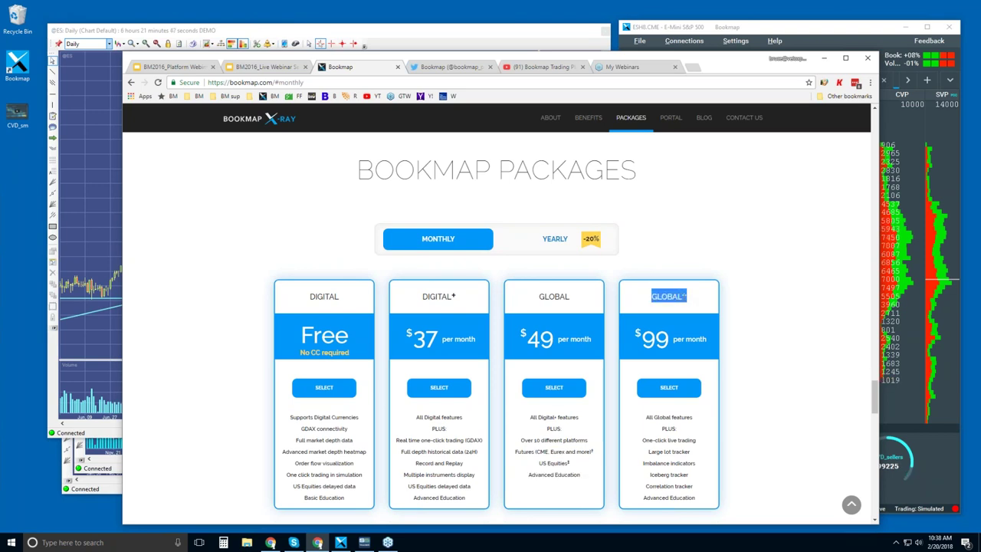
pyautogui.click(648, 440)
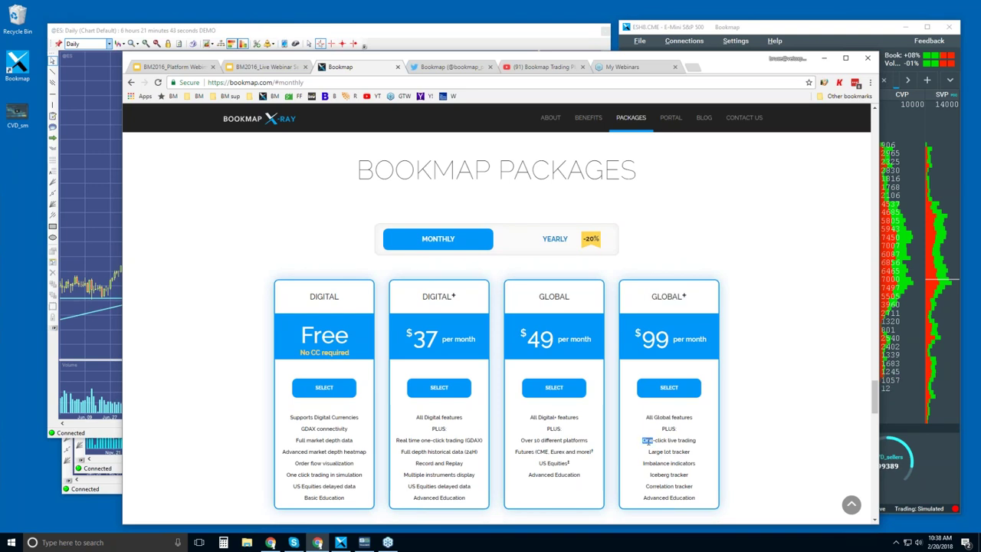
pyautogui.moveTo(647, 441); pyautogui.dragTo(680, 441)
pyautogui.moveTo(649, 452); pyautogui.dragTo(680, 488)
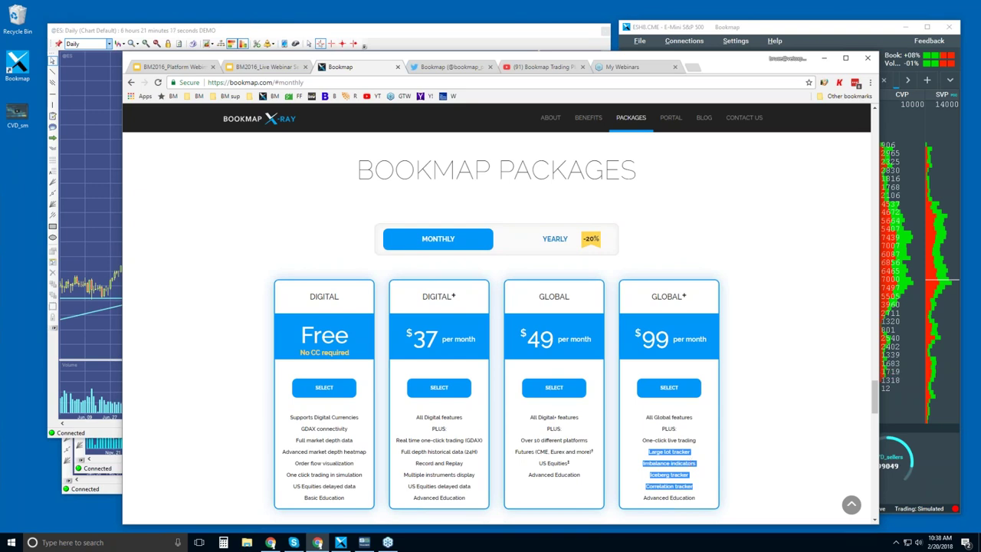
pyautogui.moveTo(649, 452); pyautogui.dragTo(689, 476)
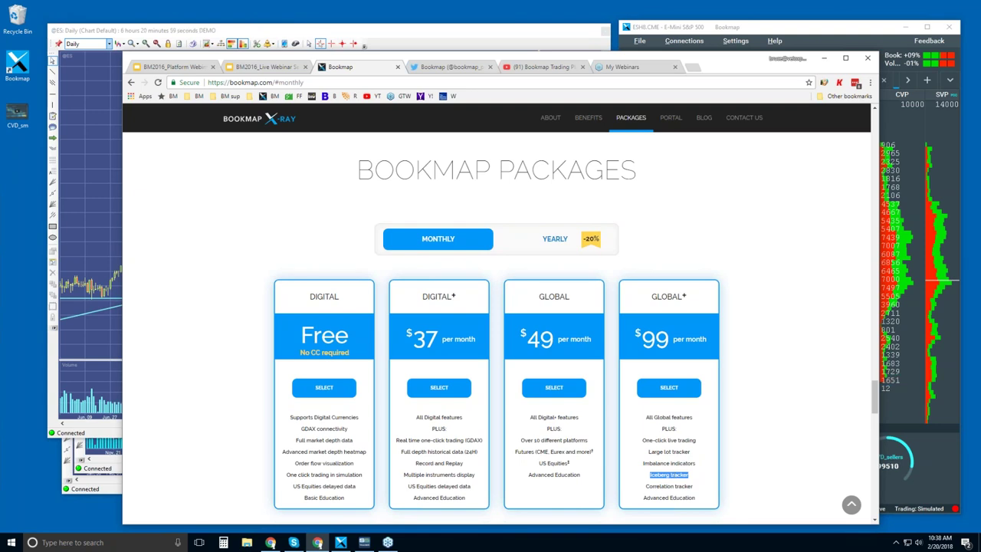
pyautogui.click(452, 67)
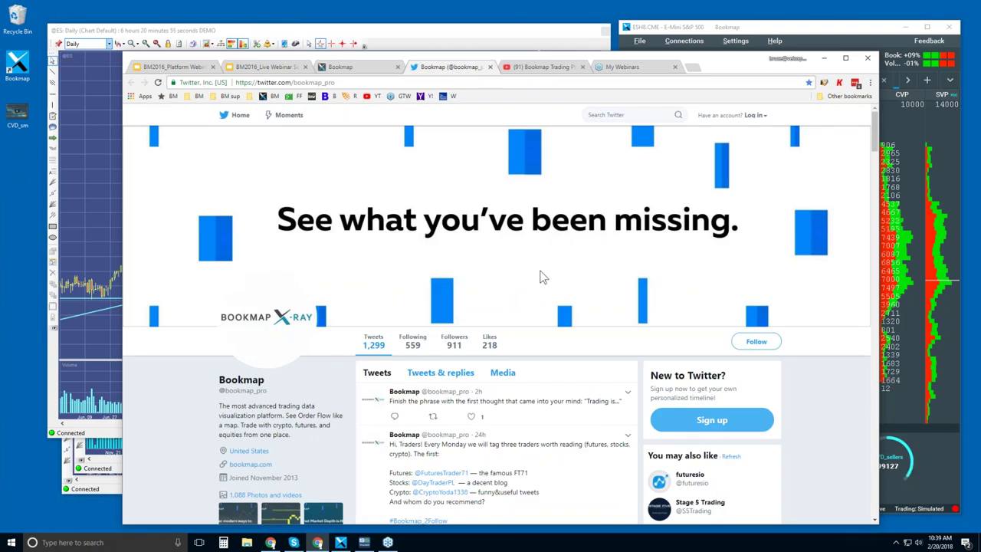
# Scroll down through Bookmap's Twitter feed and back up to the profile header.
pyautogui.scroll(-2, 540, 277)
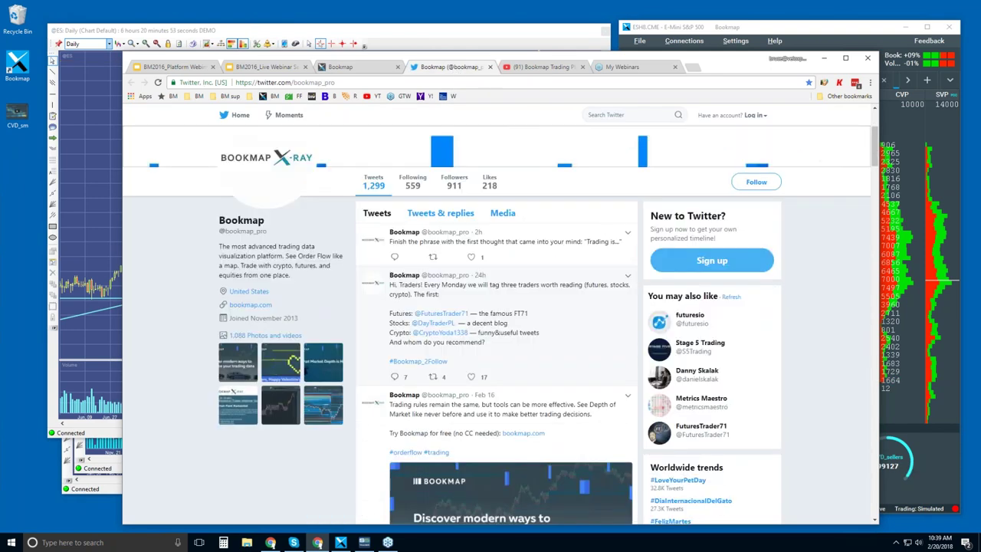
pyautogui.scroll(-2, 478, 318)
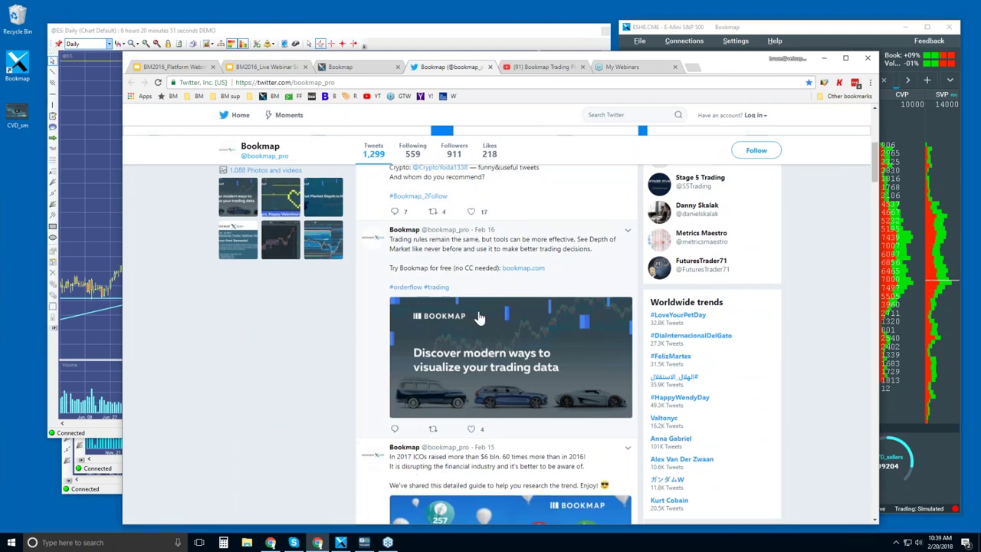
pyautogui.scroll(-4, 478, 317)
pyautogui.scroll(-2, 550, 289)
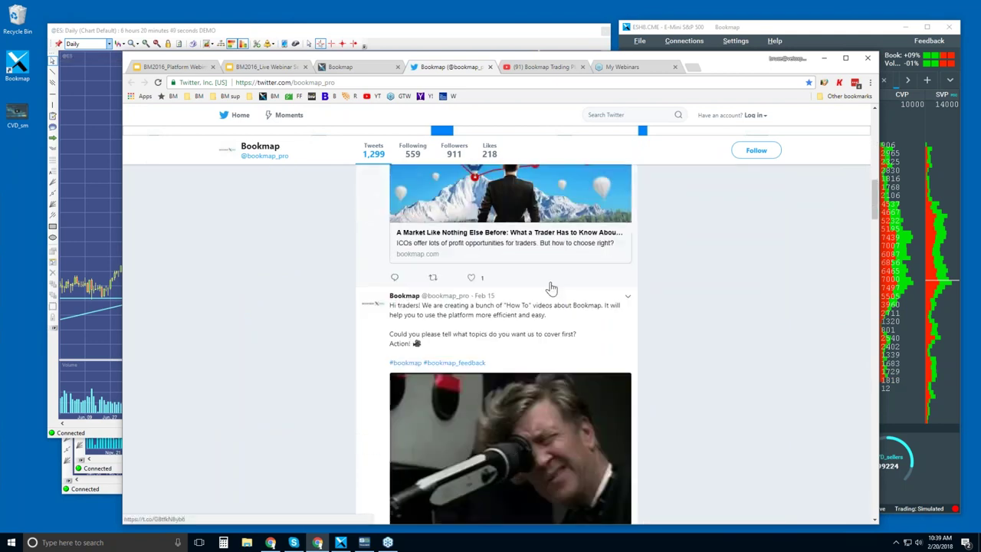
pyautogui.scroll(-4, 550, 288)
pyautogui.scroll(-5, 550, 288)
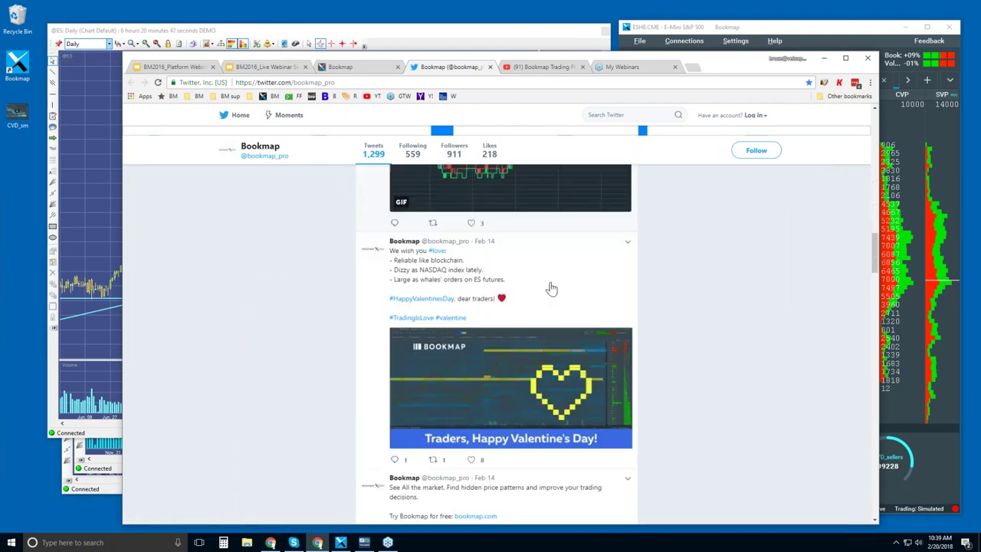
pyautogui.scroll(-2, 550, 288)
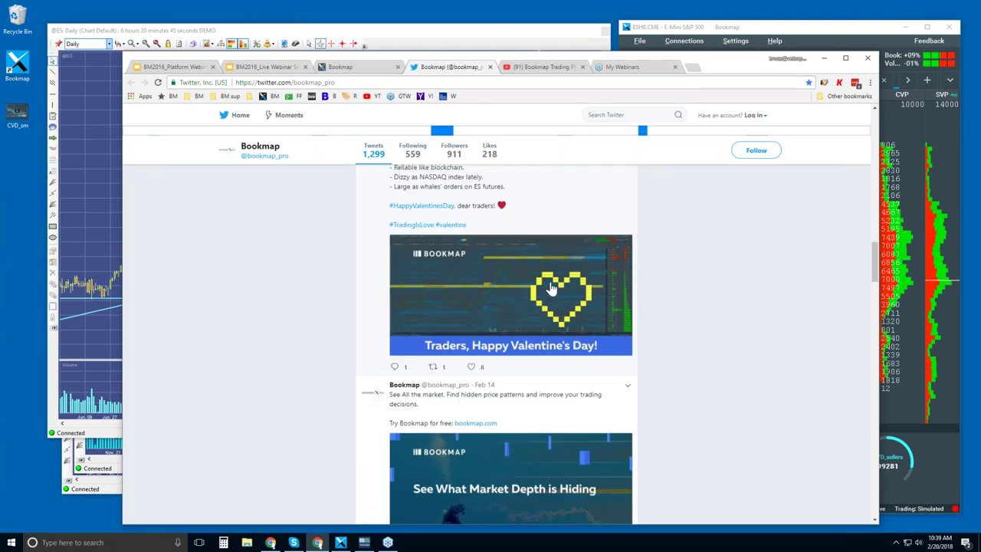
pyautogui.scroll(4, 550, 289)
pyautogui.scroll(1, 550, 288)
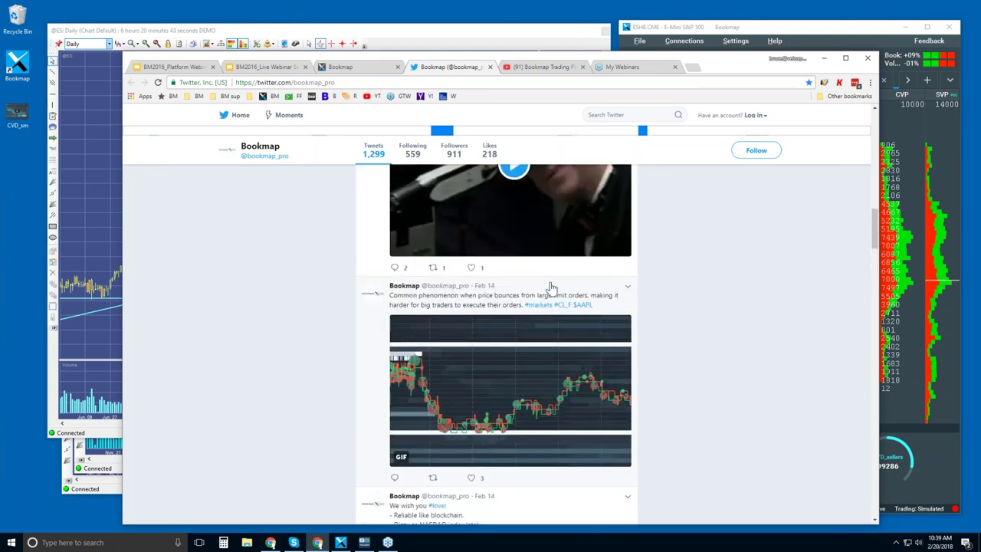
pyautogui.scroll(10, 550, 289)
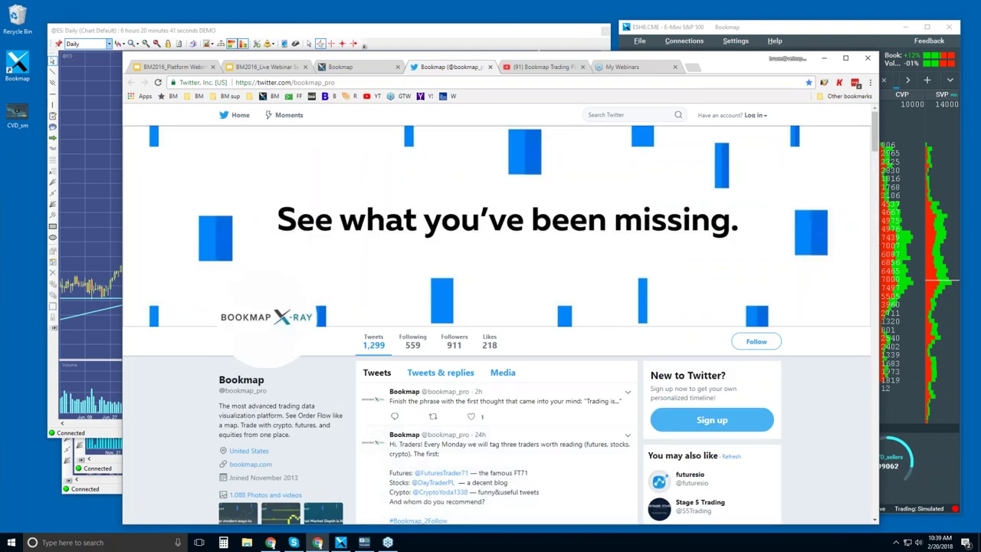
# Return to the bookmap.com tab and go to the BLOG page with its latest posts.
pyautogui.click(342, 68)
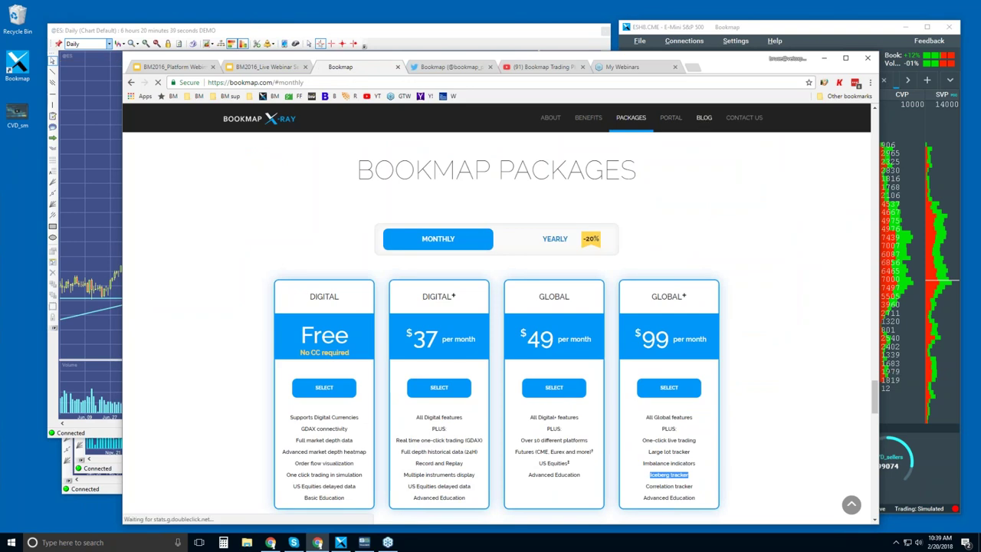
pyautogui.click(703, 119)
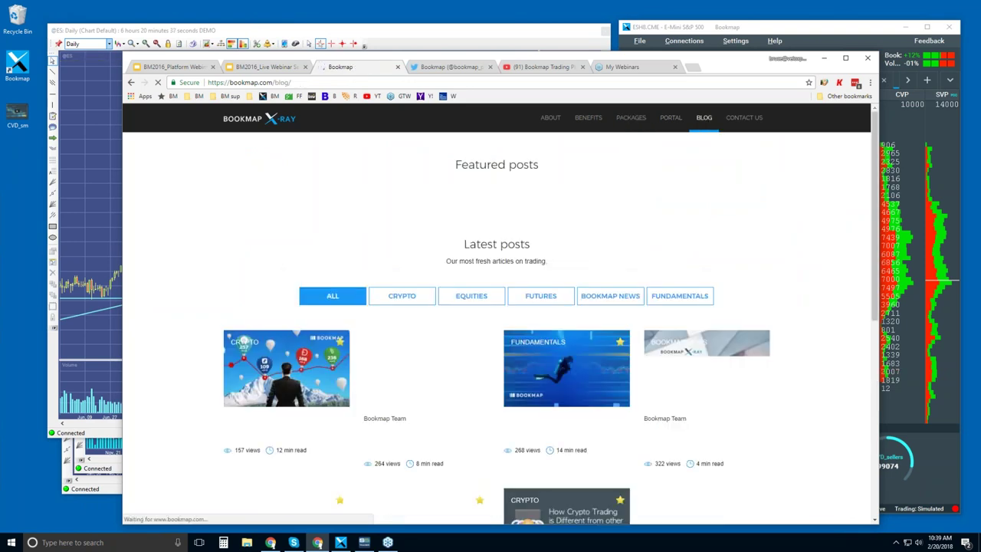
pyautogui.scroll(-1, 550, 264)
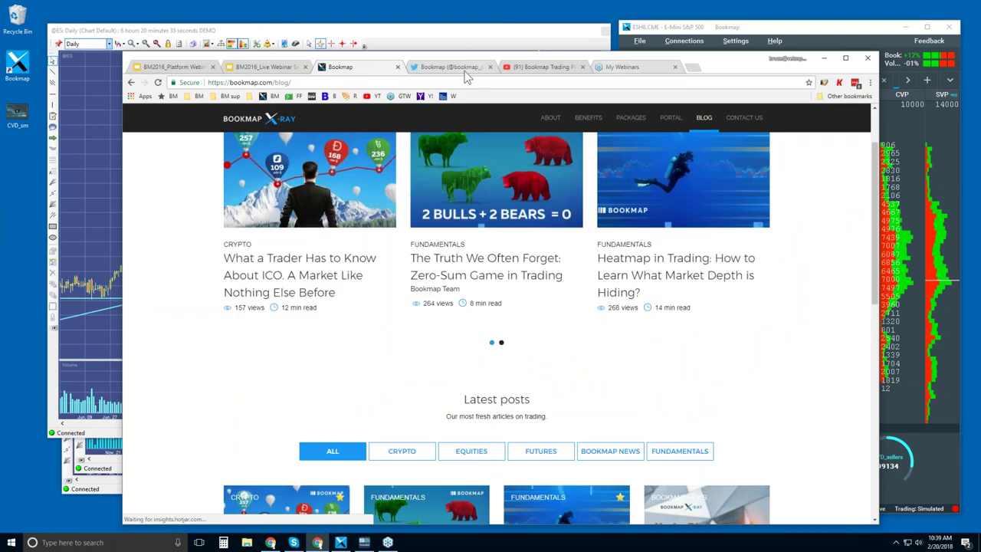
# Switch to the Bookmap Trading Platform YouTube channel and scroll through its playlists.
pyautogui.click(540, 67)
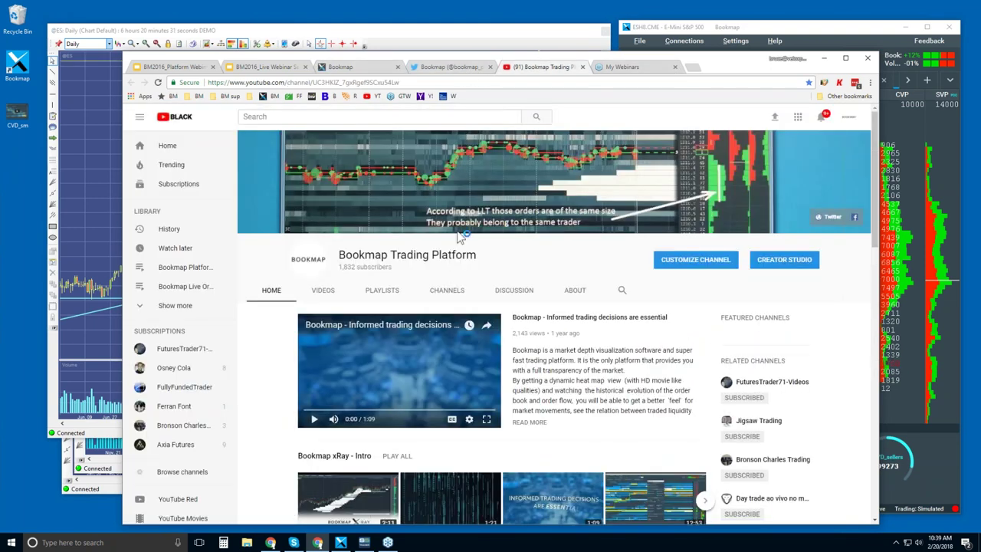
pyautogui.scroll(-1, 458, 236)
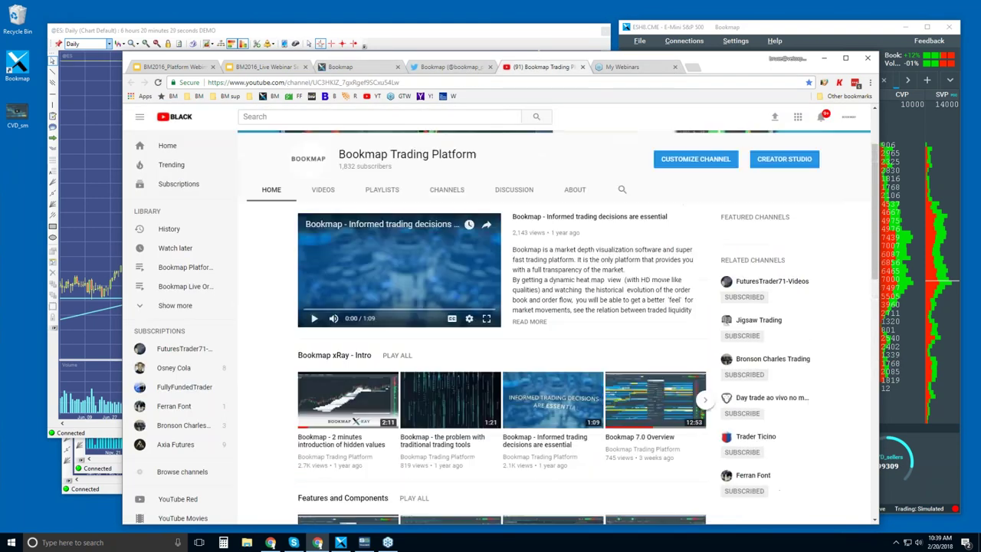
pyautogui.scroll(1, 328, 383)
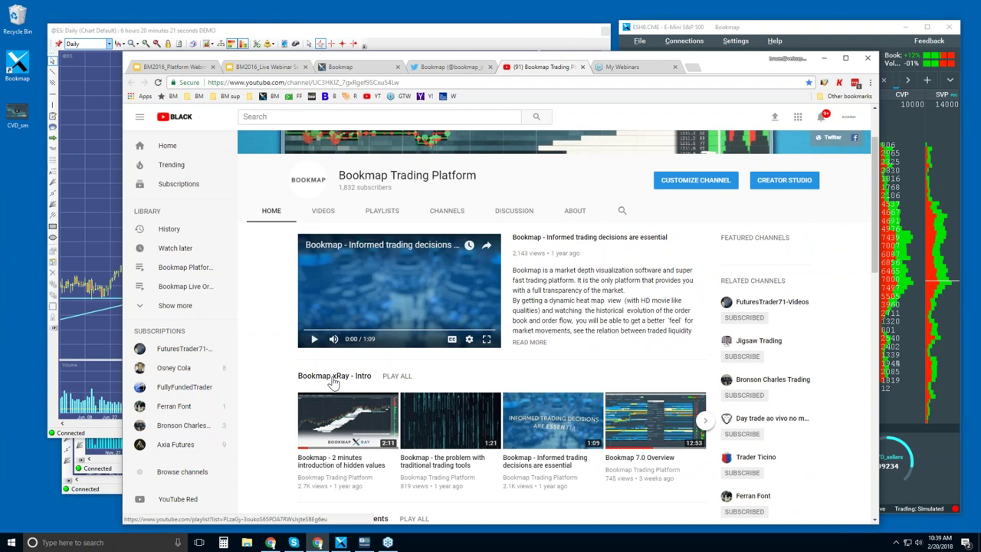
pyautogui.scroll(-2, 337, 376)
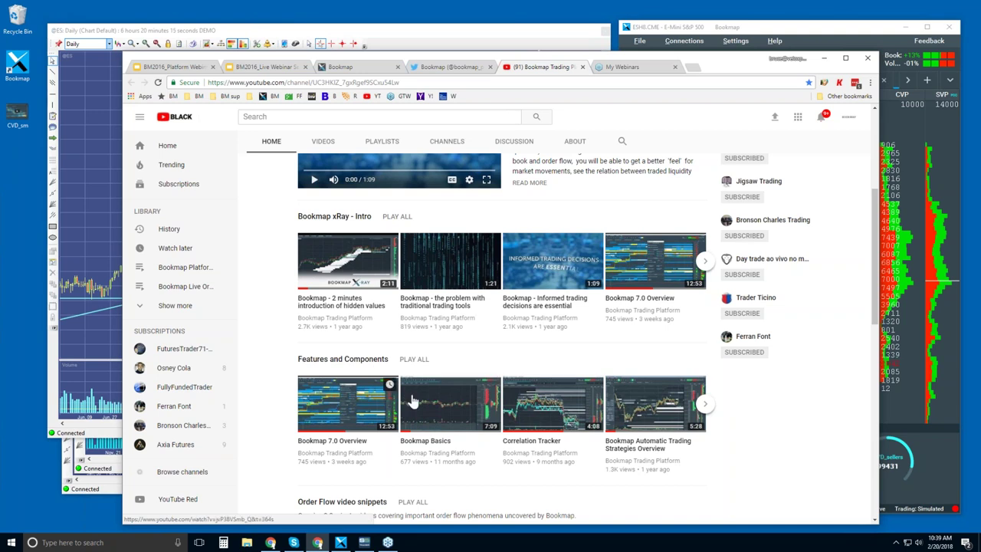
pyautogui.scroll(-3, 409, 410)
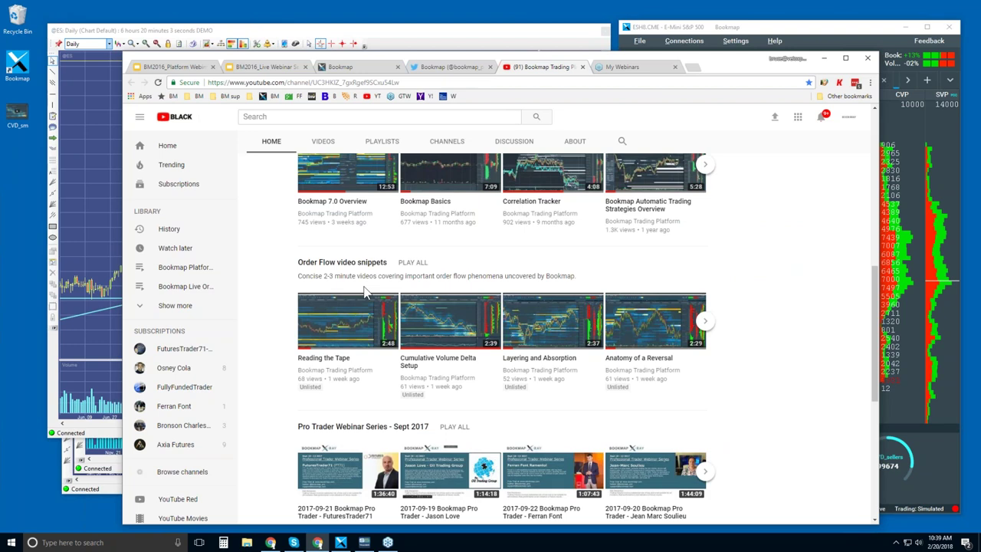
# Select the Order Flow snippets playlist description, scroll back up, and maximize the Bookmap chart.
pyautogui.moveTo(298, 276); pyautogui.dragTo(550, 274)
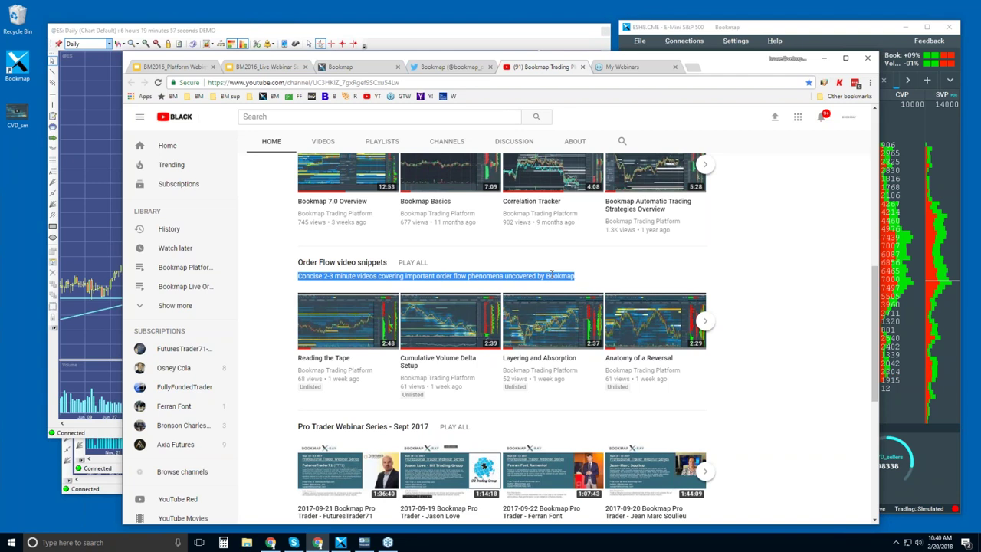
pyautogui.click(551, 275)
pyautogui.scroll(4, 552, 275)
pyautogui.scroll(2, 552, 274)
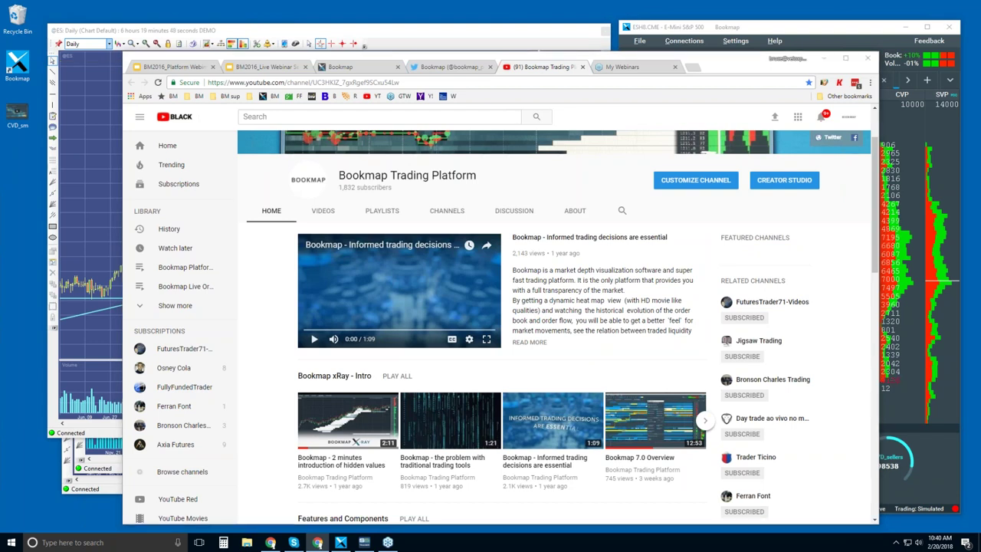
pyautogui.doubleClick(806, 30)
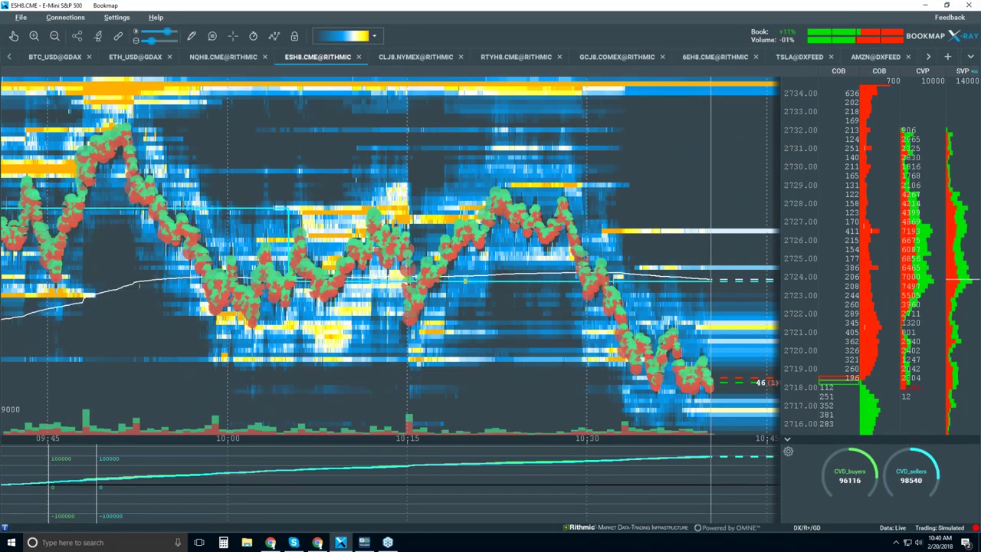
# Collapse the CVD indicator panel and briefly open the order book column's Format options.
pyautogui.click(787, 442)
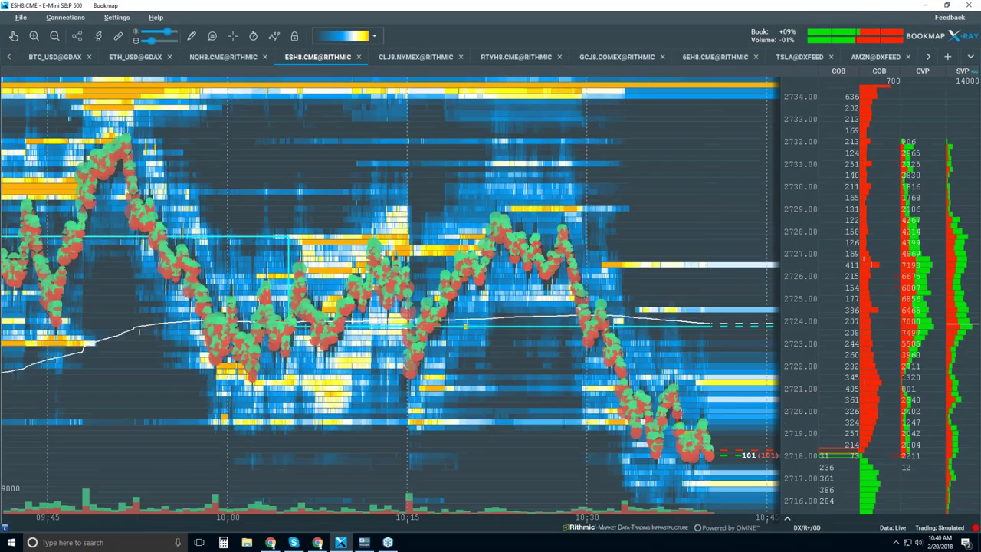
pyautogui.rightClick(935, 132)
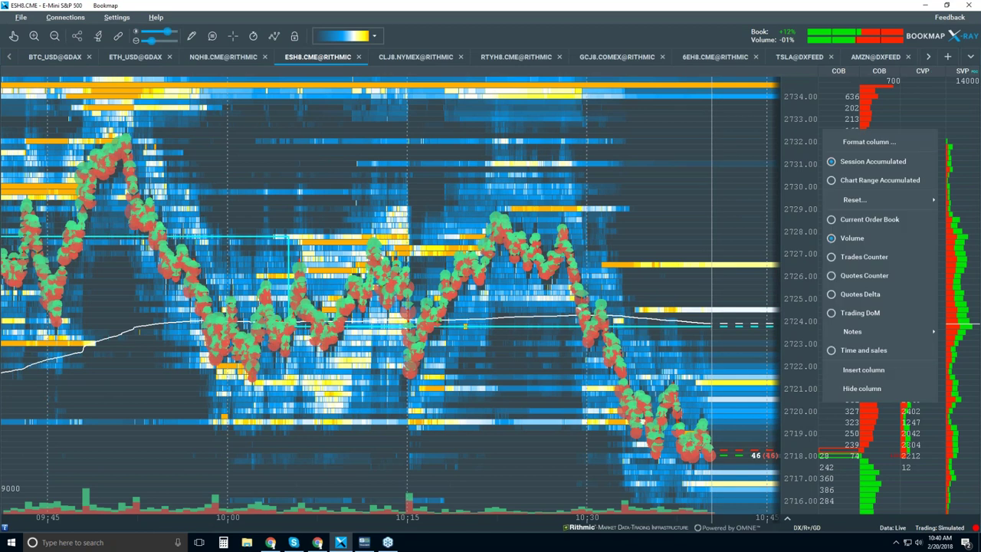
pyautogui.click(890, 145)
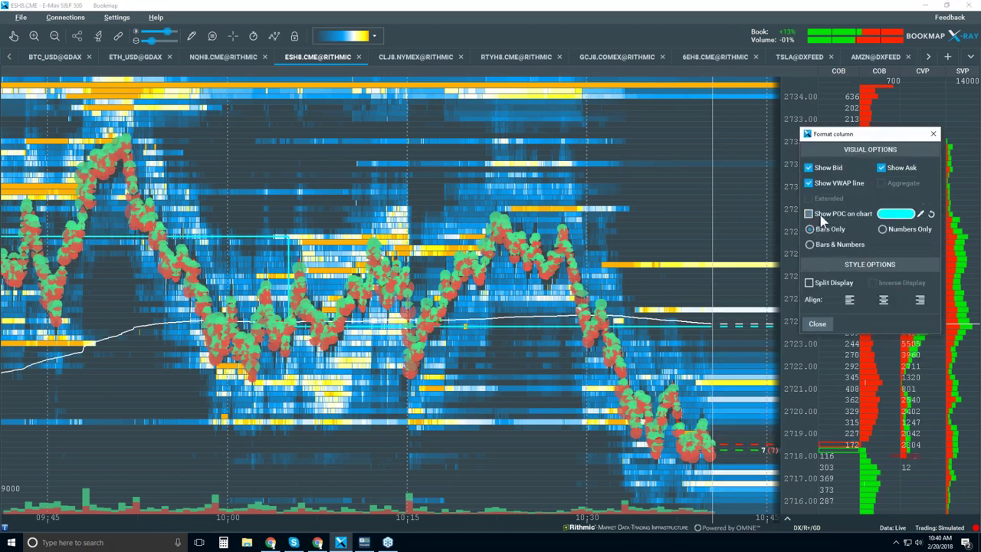
pyautogui.click(817, 324)
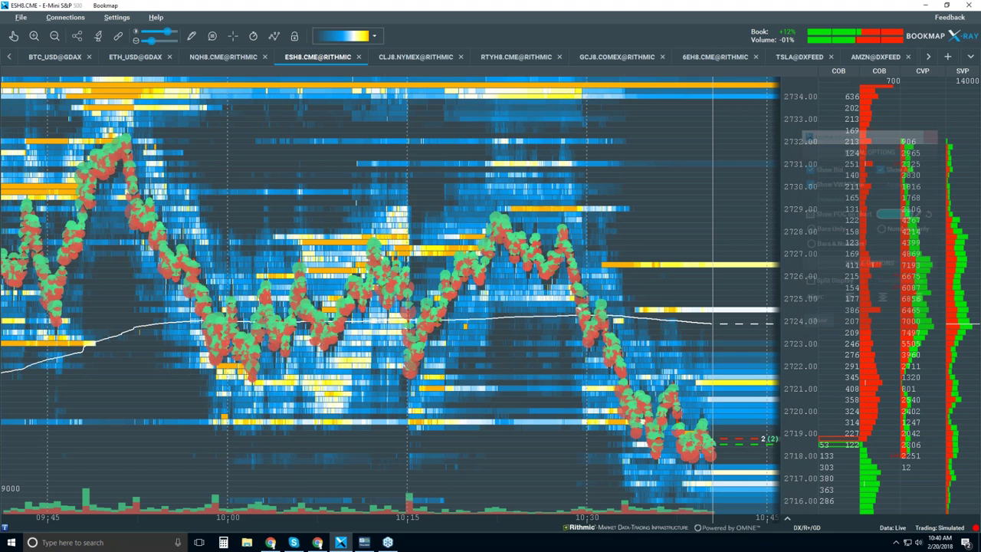
# Uncheck VWAP under the chart's Configure visible components menu.
pyautogui.rightClick(696, 327)
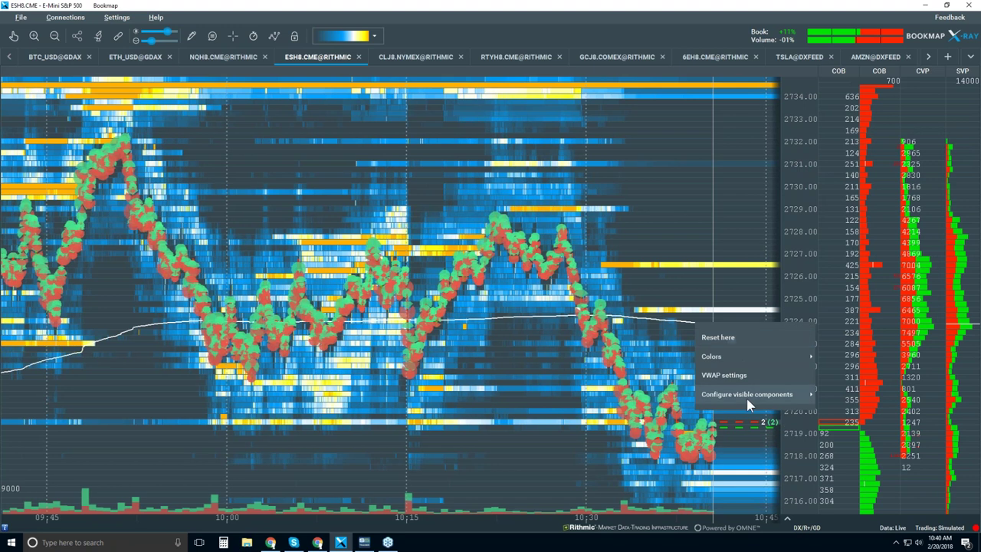
pyautogui.moveTo(748, 403)
pyautogui.click(828, 350)
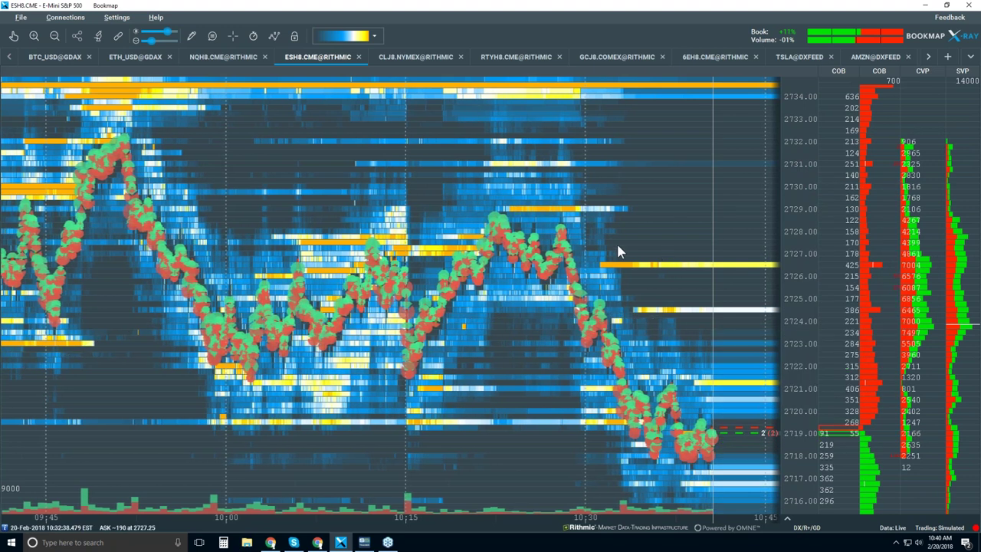
# Zoom the time axis out to roughly 08:00–10:30 and show the visible chart components list.
pyautogui.scroll(-3, 619, 252)
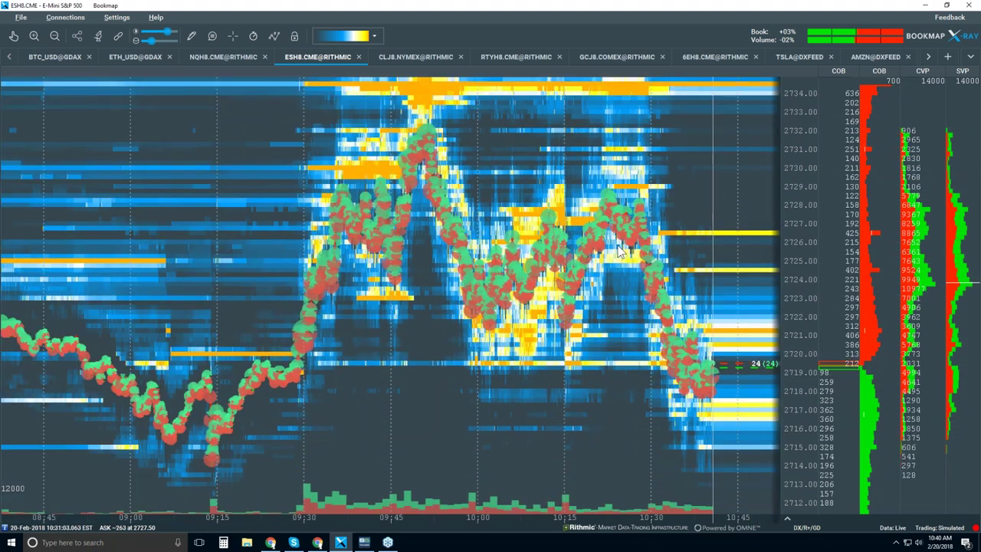
pyautogui.scroll(-3, 619, 252)
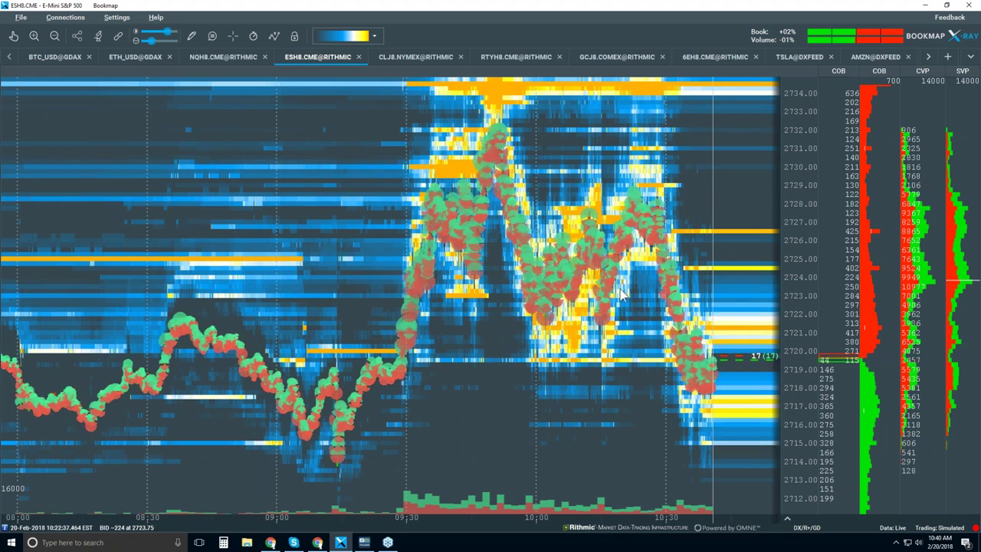
pyautogui.click(278, 36)
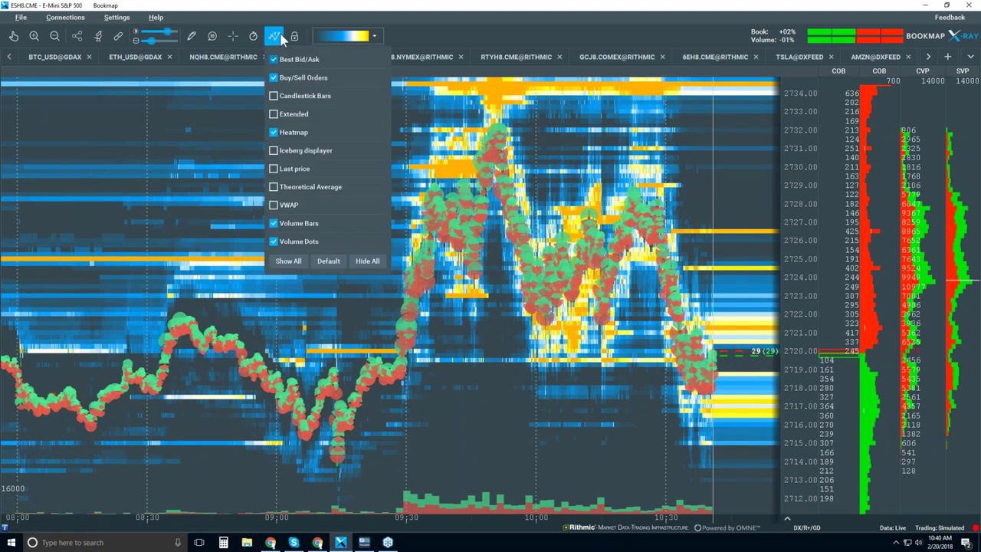
# Uncheck Volume Dots and Heatmap in the visible components list, then reopen the list.
pyautogui.click(275, 241)
pyautogui.click(276, 133)
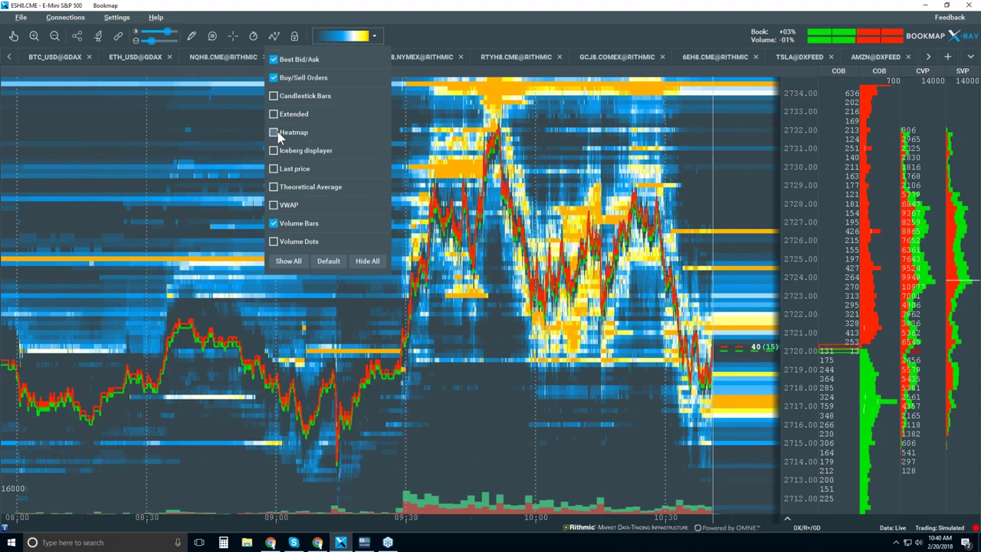
pyautogui.click(529, 144)
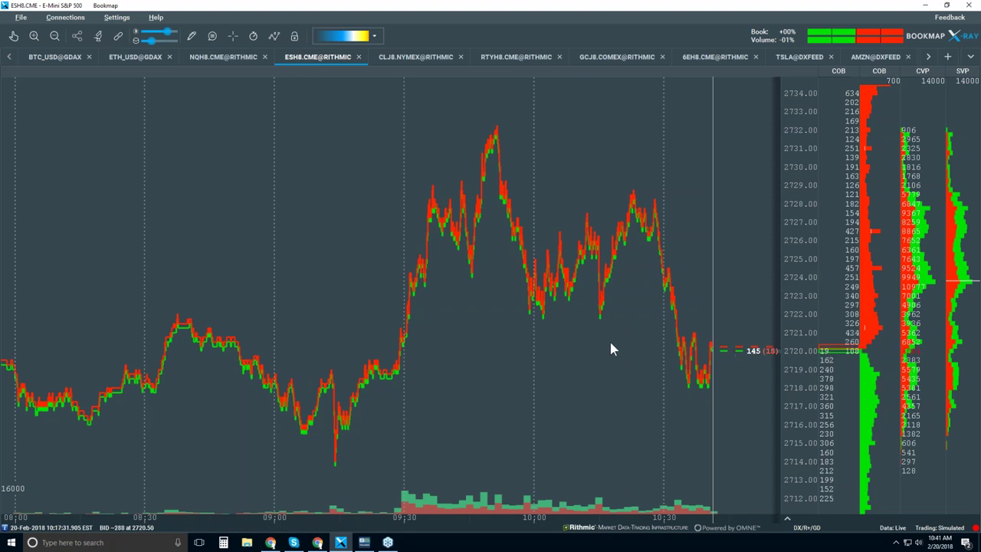
pyautogui.click(274, 37)
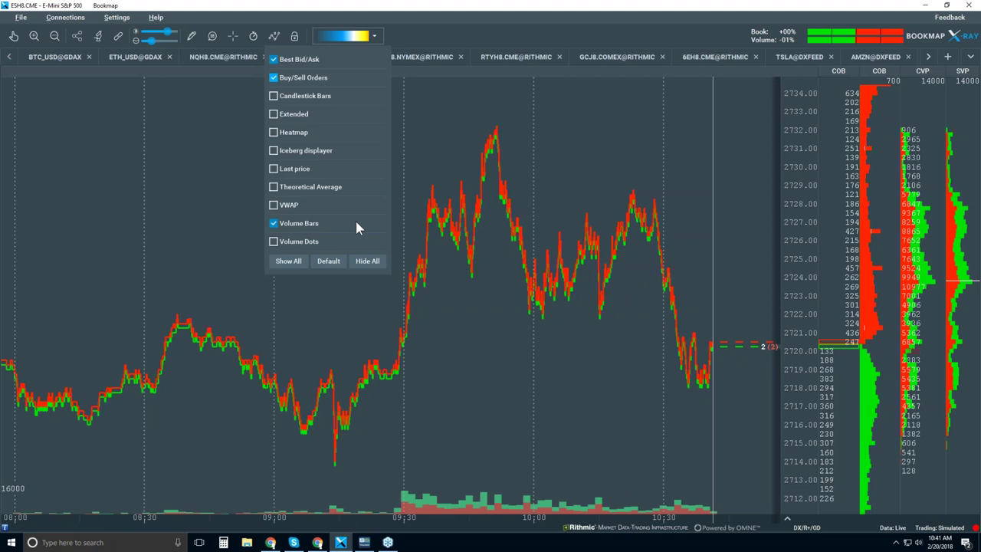
# Re-enable Volume Dots and shrink their dot size in the Studies configuration.
pyautogui.click(273, 243)
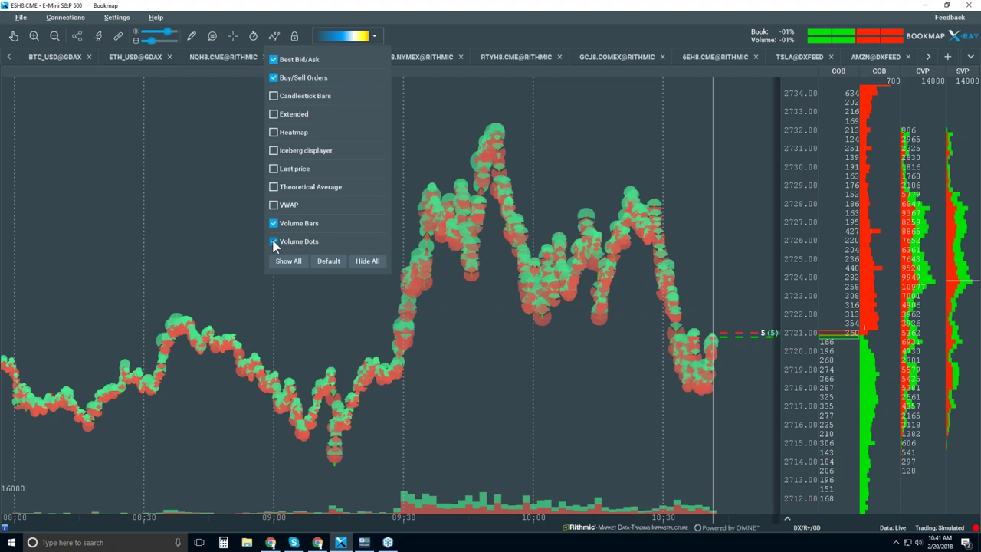
pyautogui.rightClick(460, 220)
pyautogui.click(494, 230)
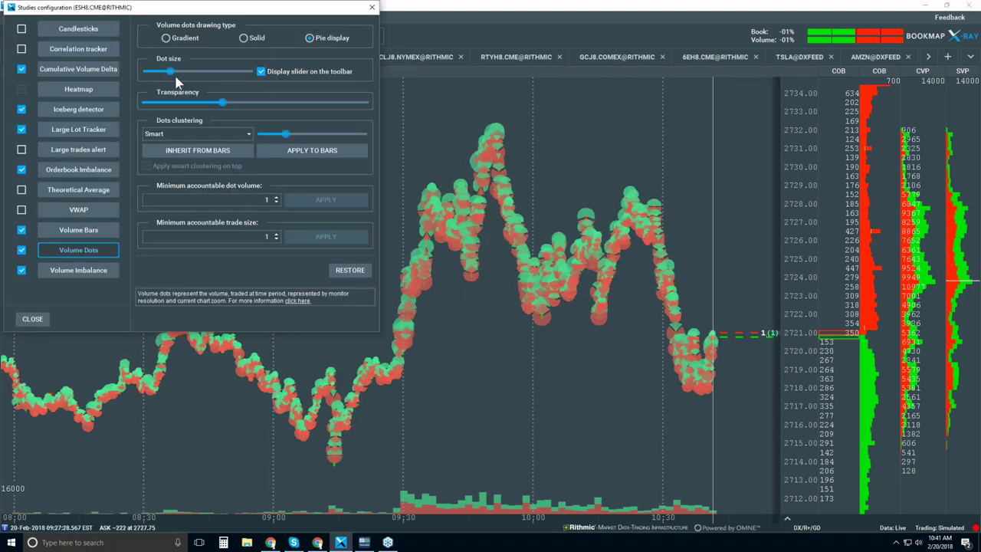
pyautogui.moveTo(170, 71); pyautogui.dragTo(159, 71)
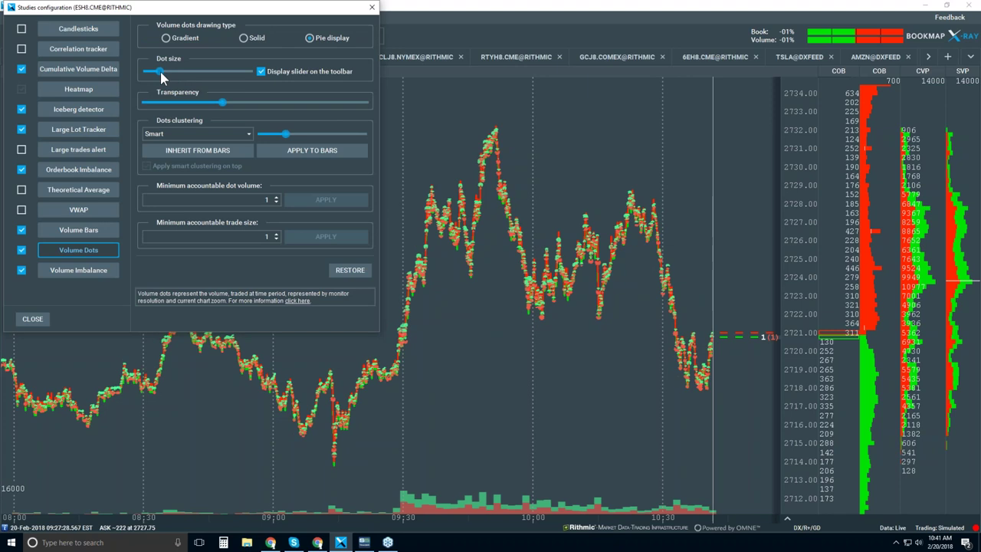
pyautogui.click(371, 6)
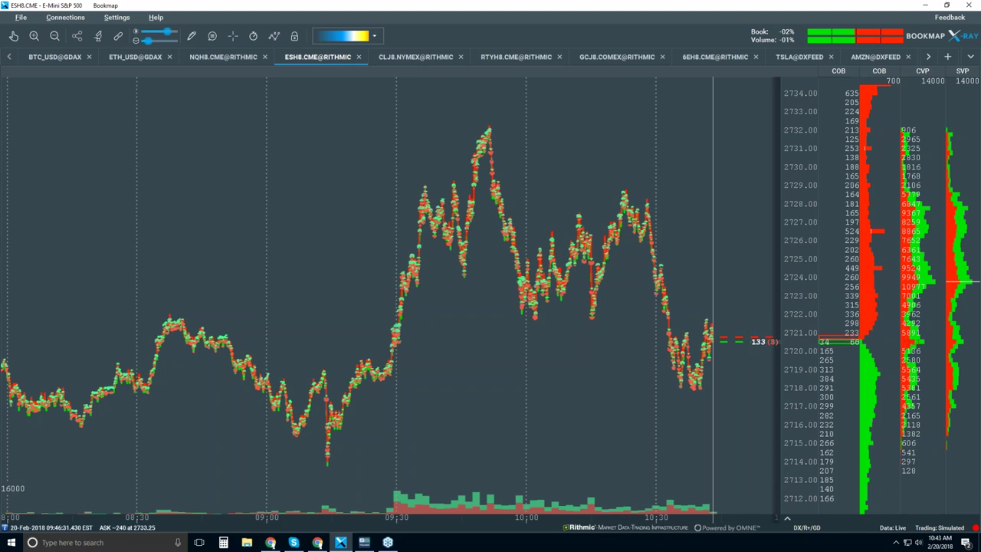
# Show the visible components list, with volume dots and volume bars on and heatmap off.
pyautogui.click(276, 37)
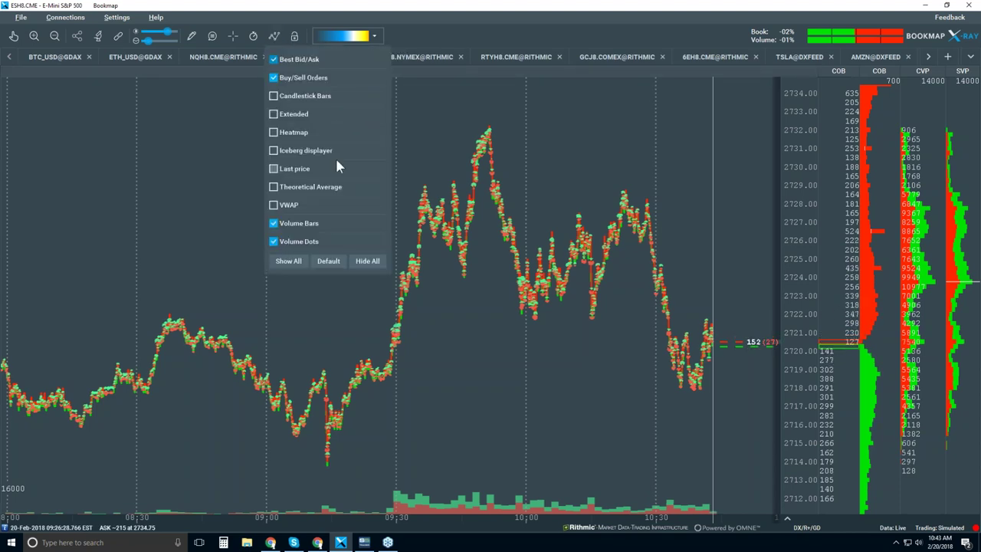
# Turn the heatmap back on and zoom in to about 10:34–10:44, prices 2715–2725.
pyautogui.click(274, 132)
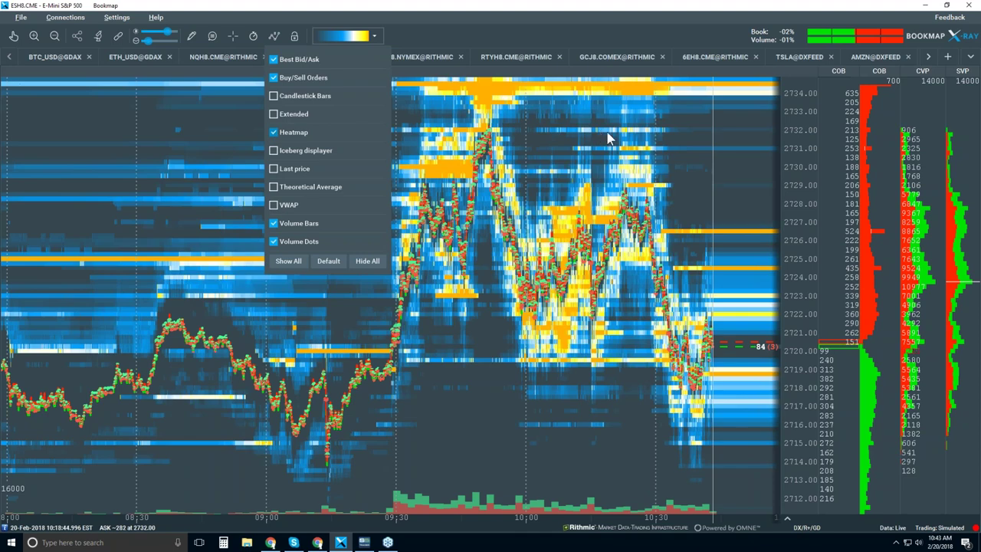
pyautogui.scroll(10, 661, 280)
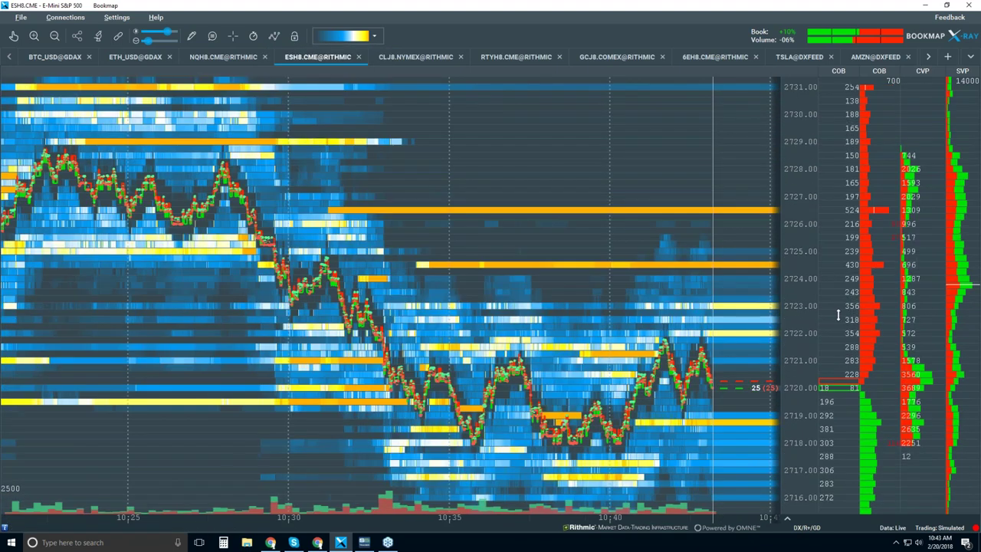
pyautogui.scroll(2, 390, 299)
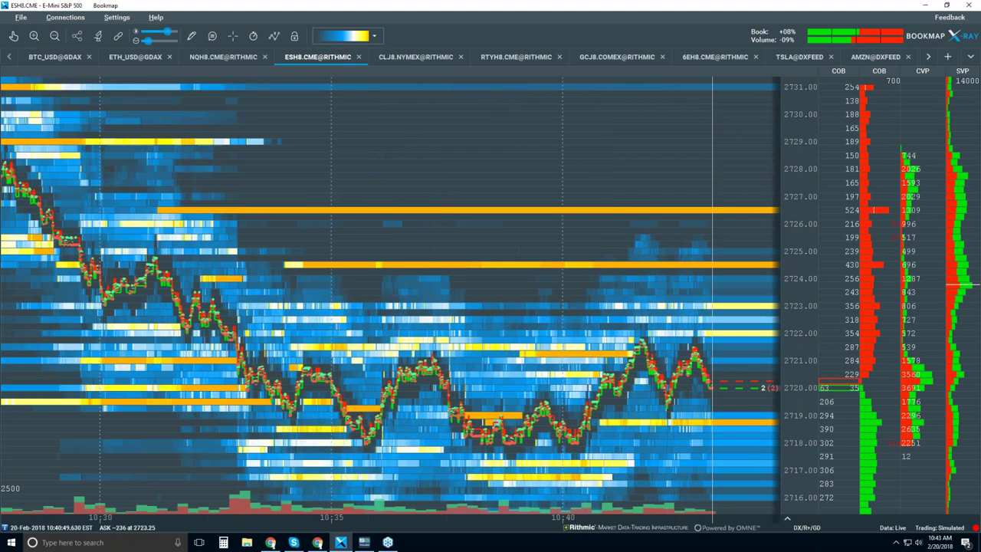
pyautogui.scroll(4, 791, 327)
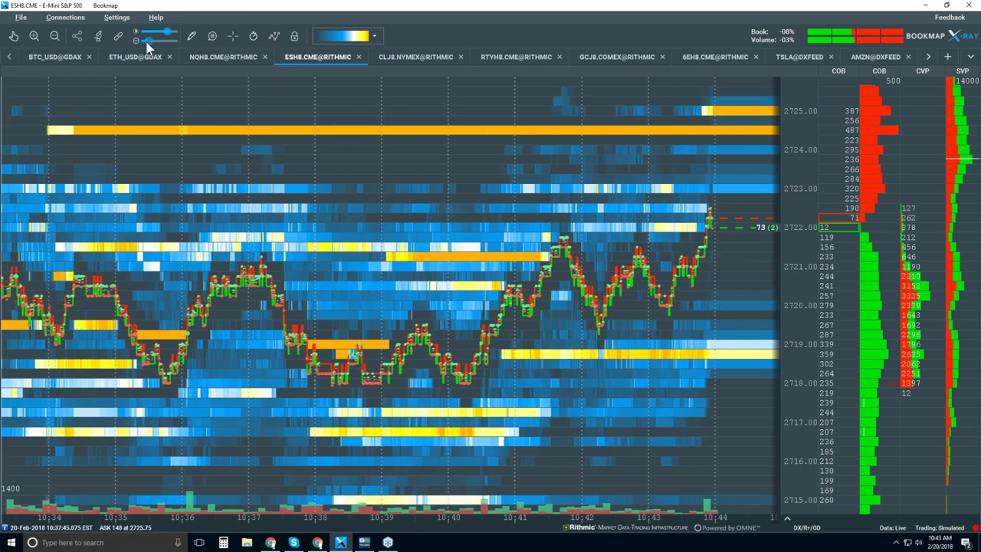
# Enlarge the trade dots and zoom out to roughly 10:10–10:45, prices 2715–2732.
pyautogui.moveTo(148, 45); pyautogui.dragTo(150, 46)
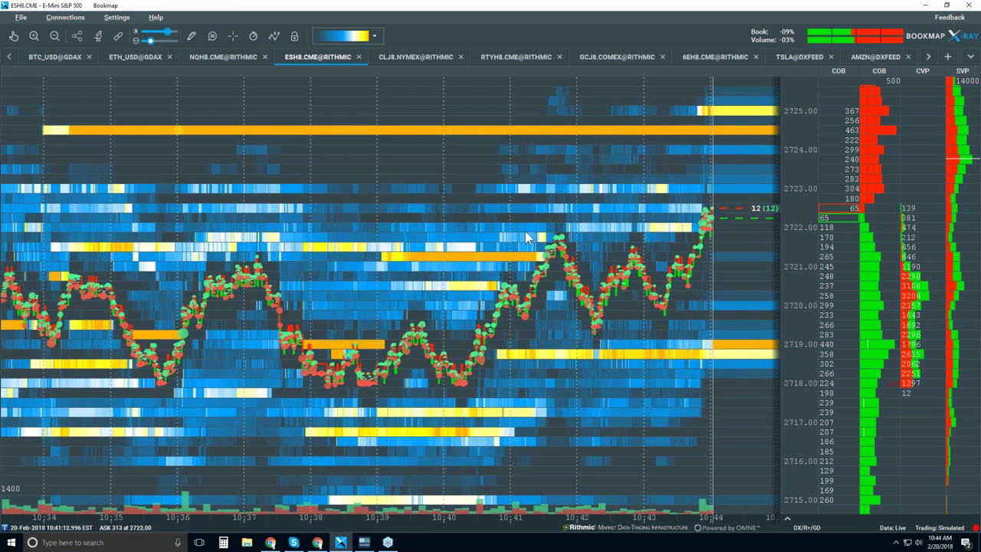
pyautogui.scroll(-3, 619, 199)
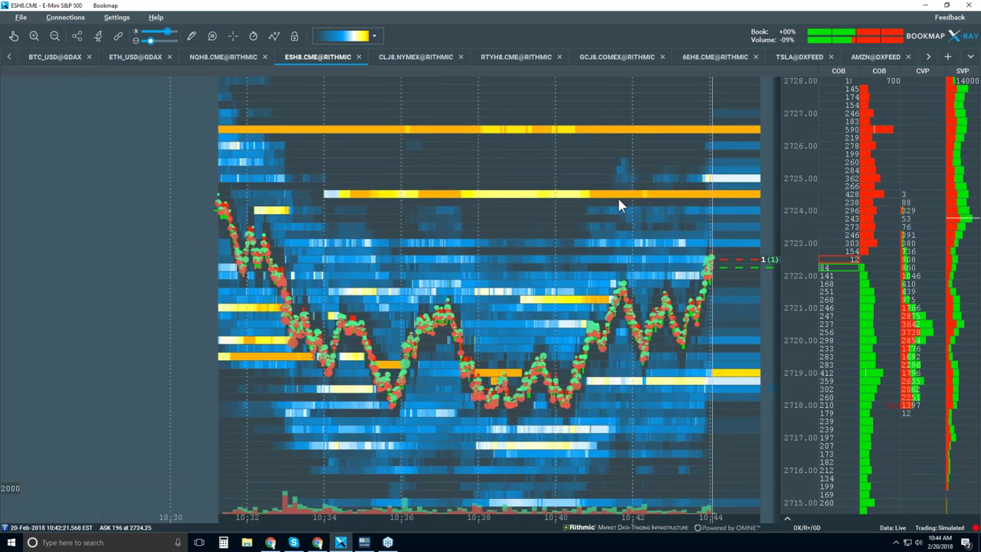
pyautogui.scroll(-5, 619, 204)
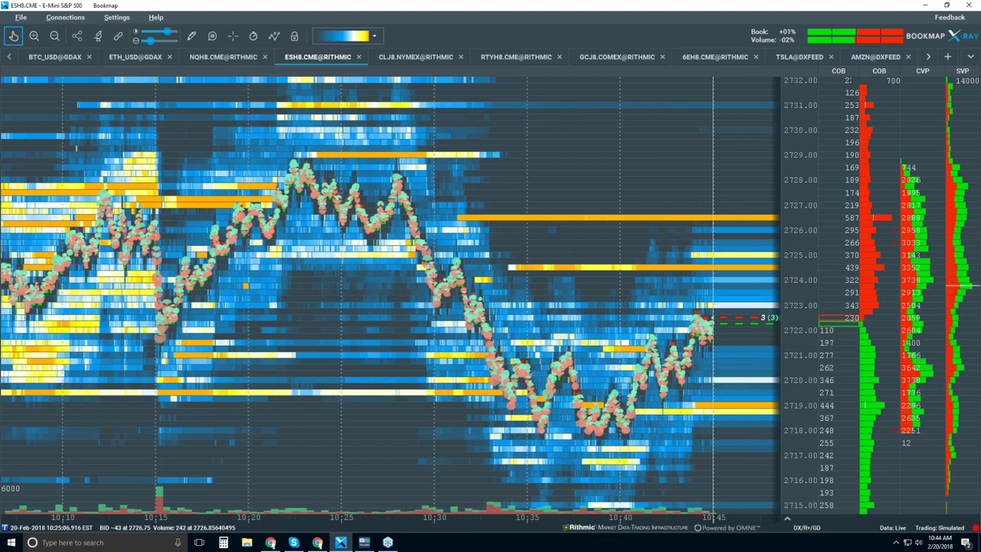
# Zoom into about one minute of trading, then back out to roughly 10:39:30–10:42:30.
pyautogui.scroll(5, 657, 338)
pyautogui.scroll(5, 657, 338)
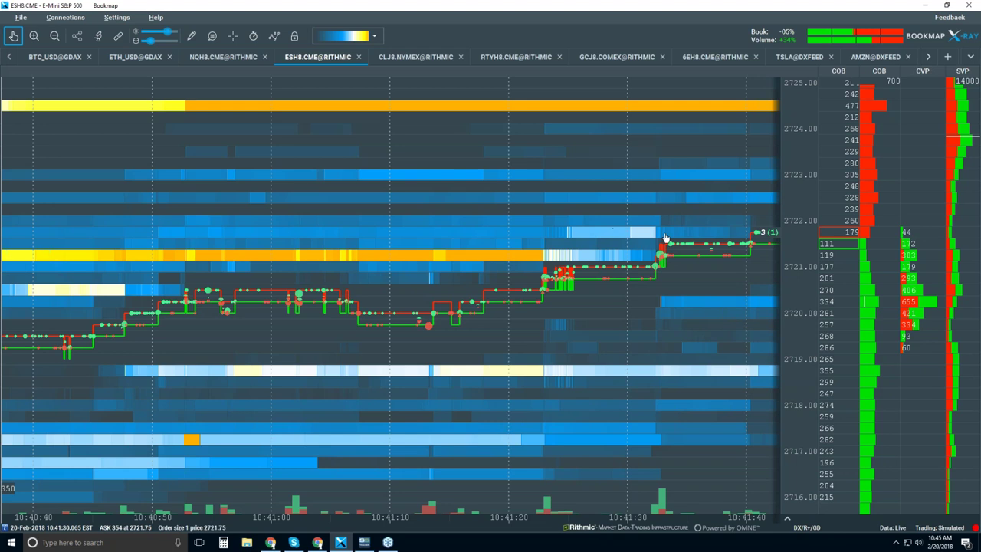
pyautogui.scroll(-2, 665, 239)
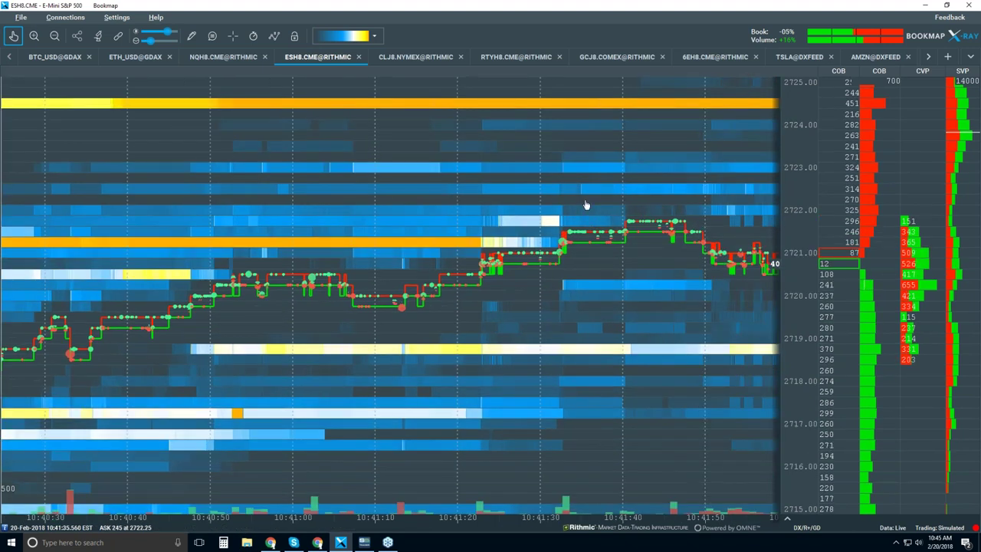
pyautogui.scroll(-2, 442, 278)
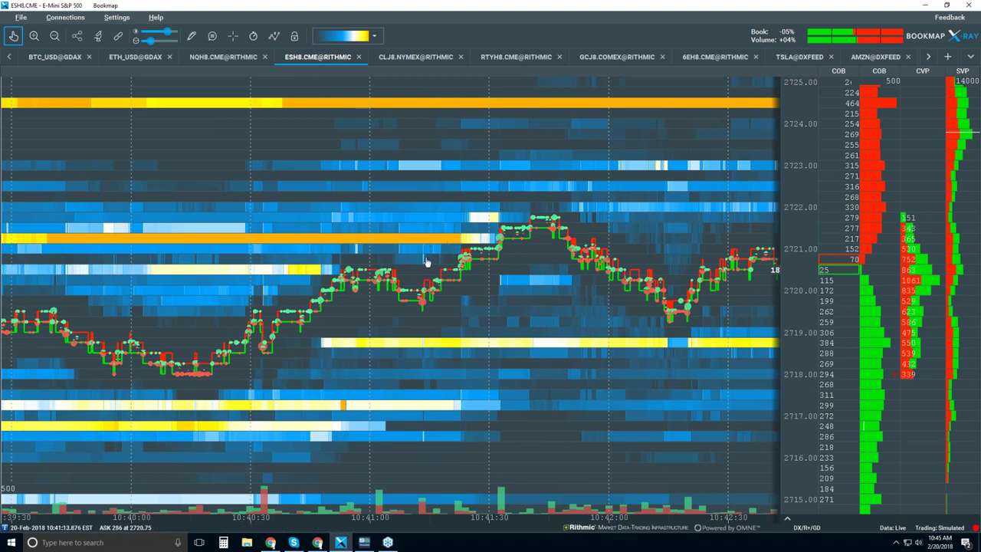
# Shift slightly earlier and zoom deep into the individual ticks around 10:41:32.
pyautogui.moveTo(418, 273); pyautogui.dragTo(449, 274)
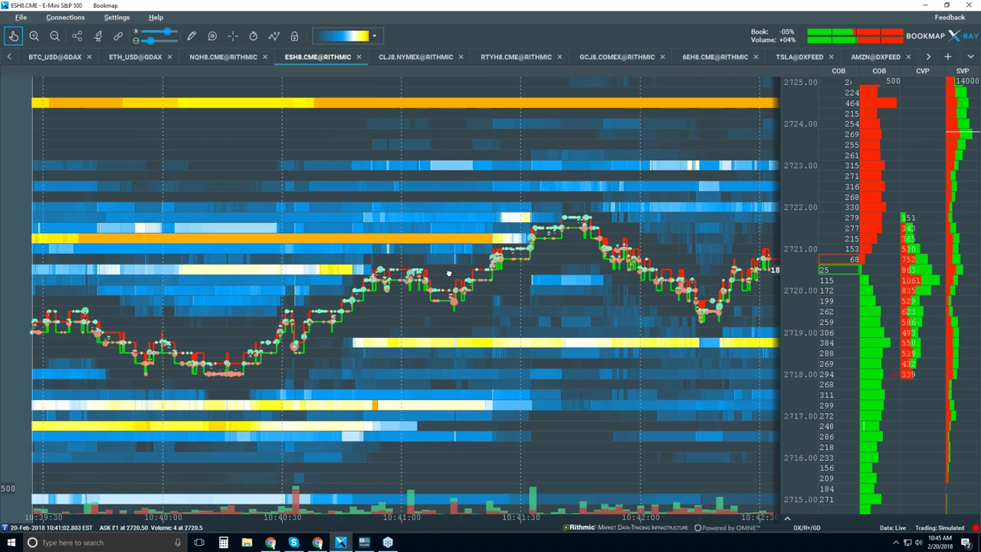
pyautogui.scroll(3, 449, 274)
pyautogui.scroll(2, 652, 246)
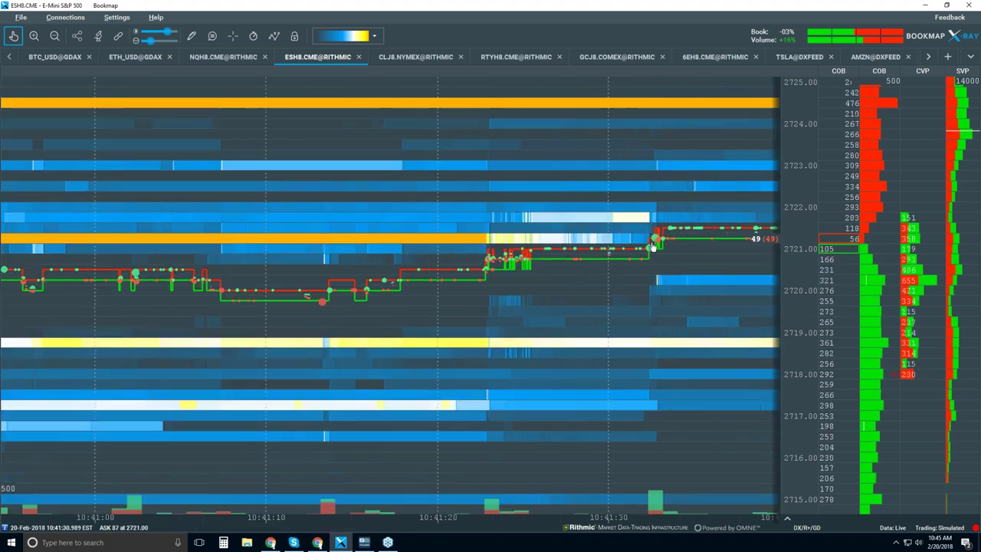
pyautogui.scroll(4, 652, 245)
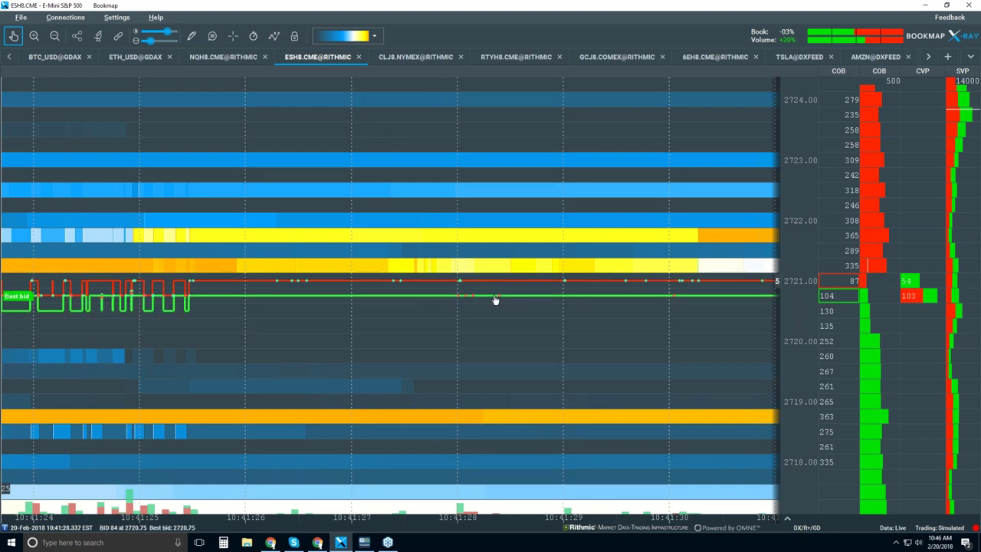
pyautogui.scroll(-2, 489, 281)
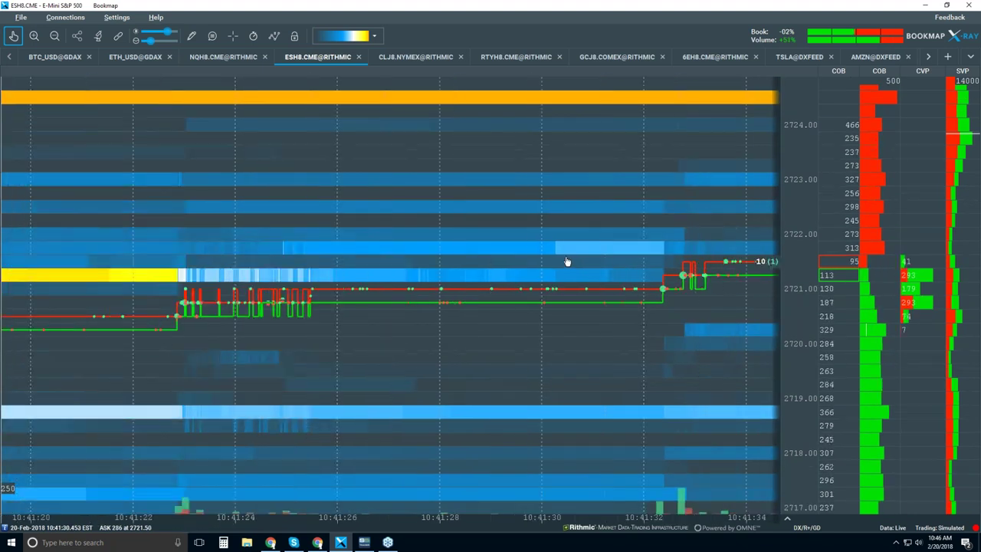
pyautogui.scroll(2, 665, 291)
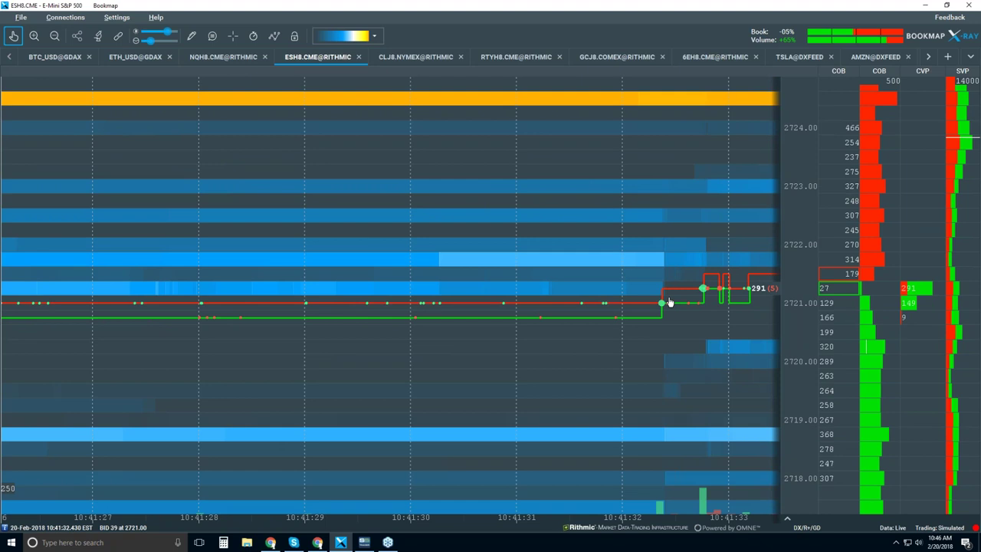
pyautogui.scroll(4, 667, 303)
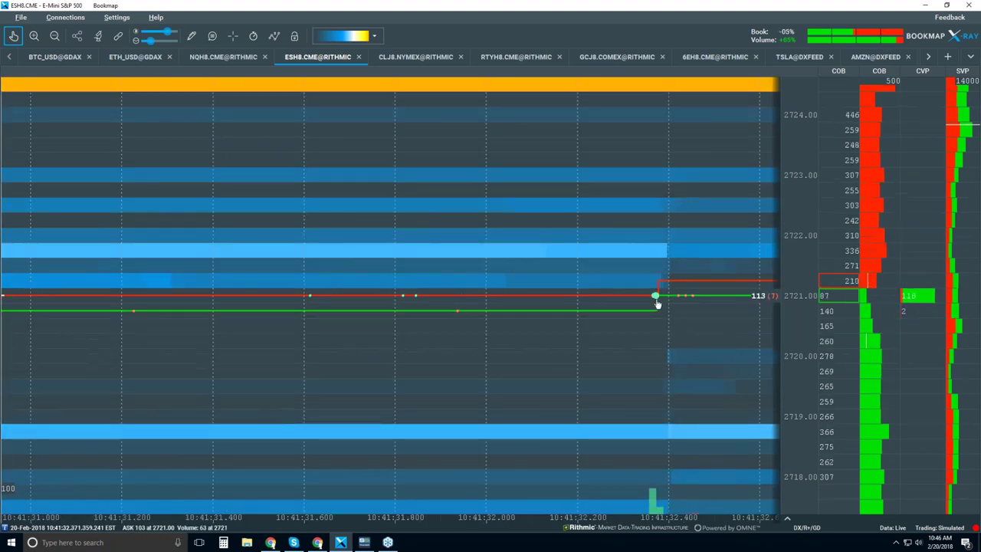
pyautogui.scroll(5, 656, 304)
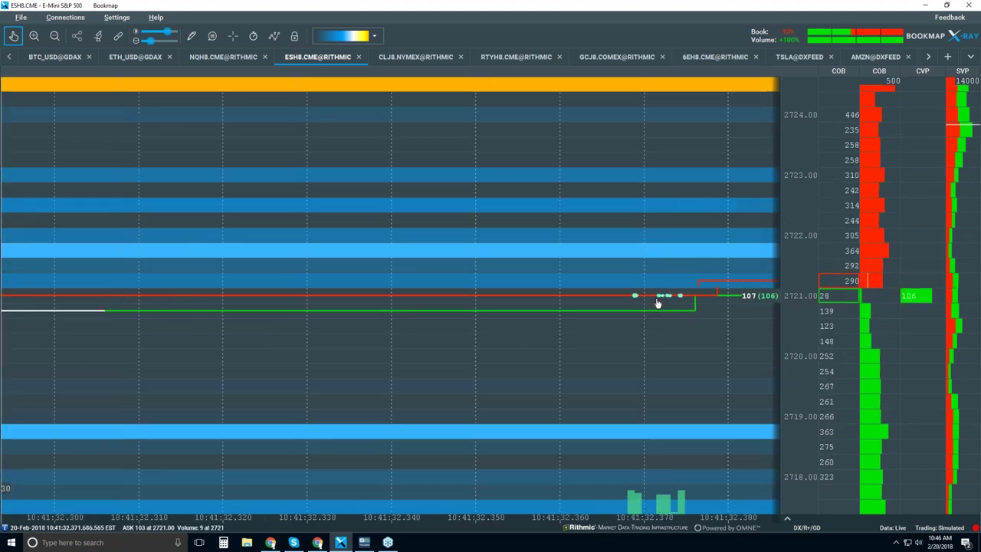
pyautogui.scroll(3, 656, 302)
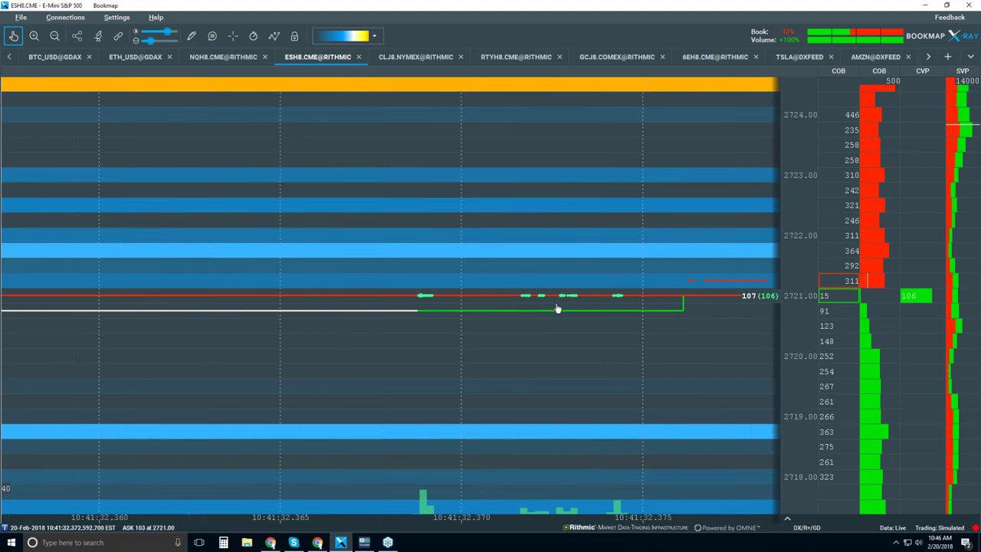
pyautogui.scroll(3, 567, 308)
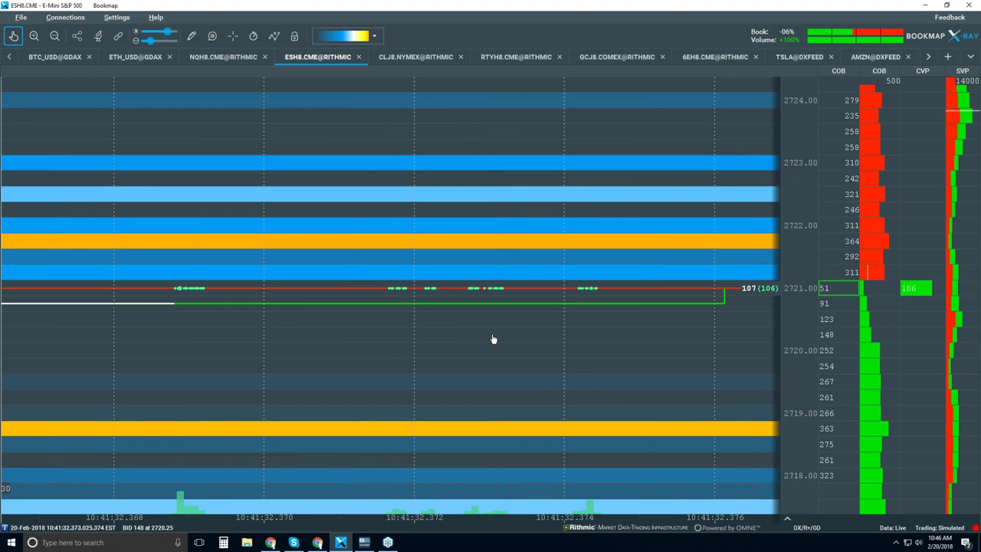
pyautogui.scroll(4, 476, 292)
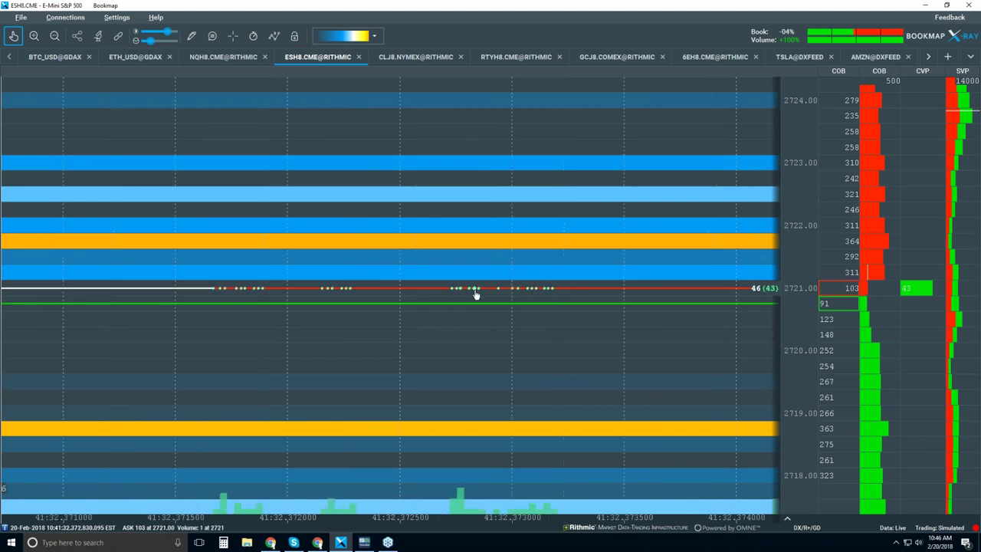
pyautogui.scroll(5, 476, 294)
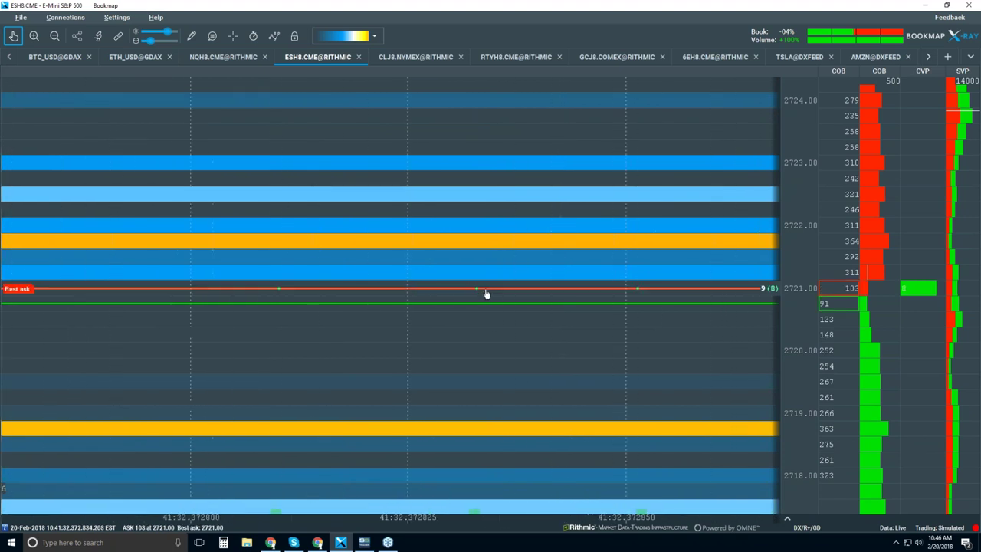
pyautogui.scroll(2, 476, 297)
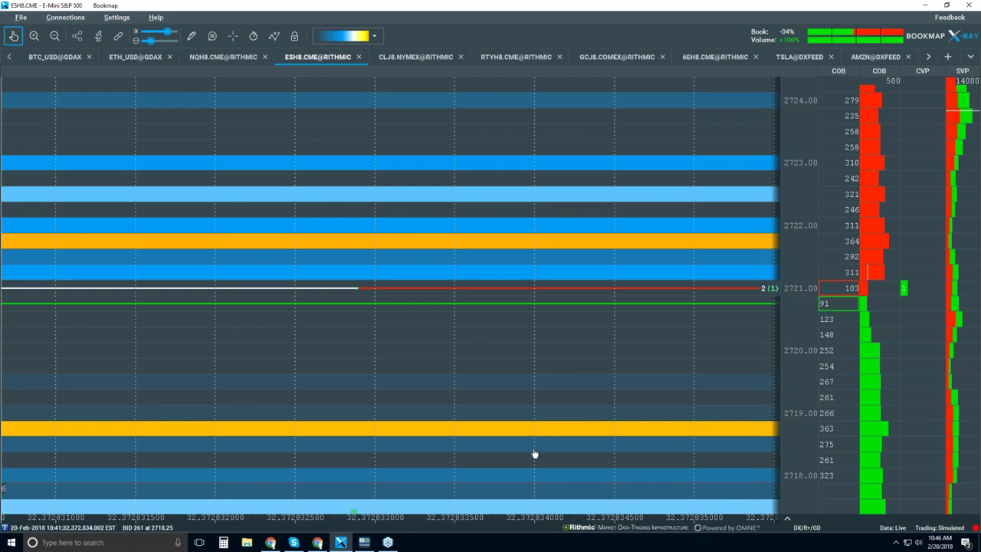
# Zoom back out and pan toward earlier trades to show a few seconds of trading.
pyautogui.scroll(-2, 370, 302)
pyautogui.scroll(-4, 370, 302)
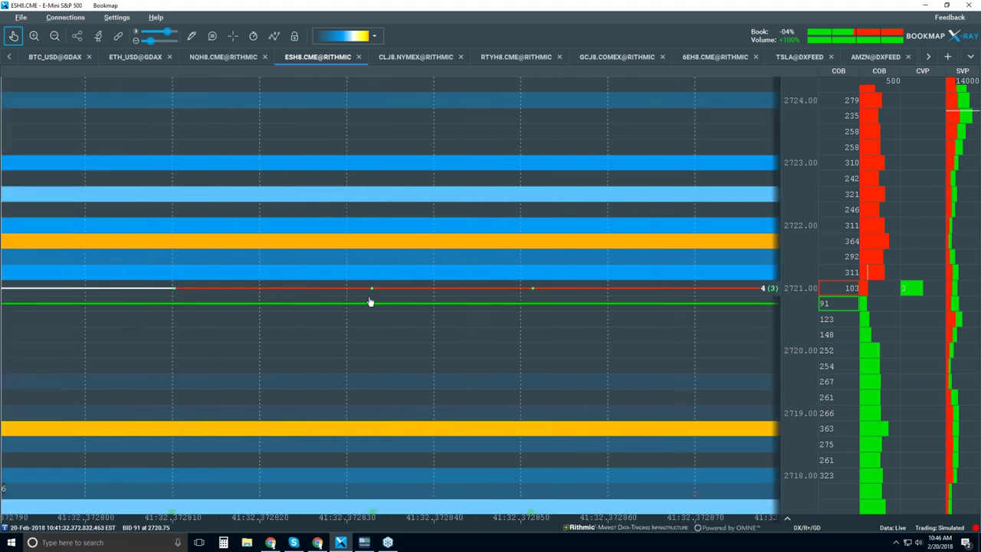
pyautogui.scroll(-3, 370, 302)
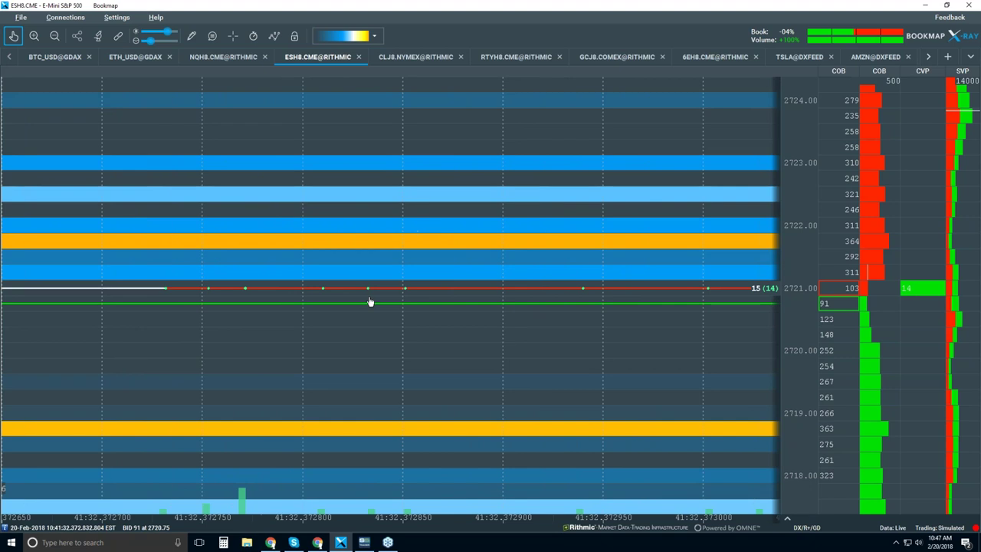
pyautogui.scroll(-1, 371, 302)
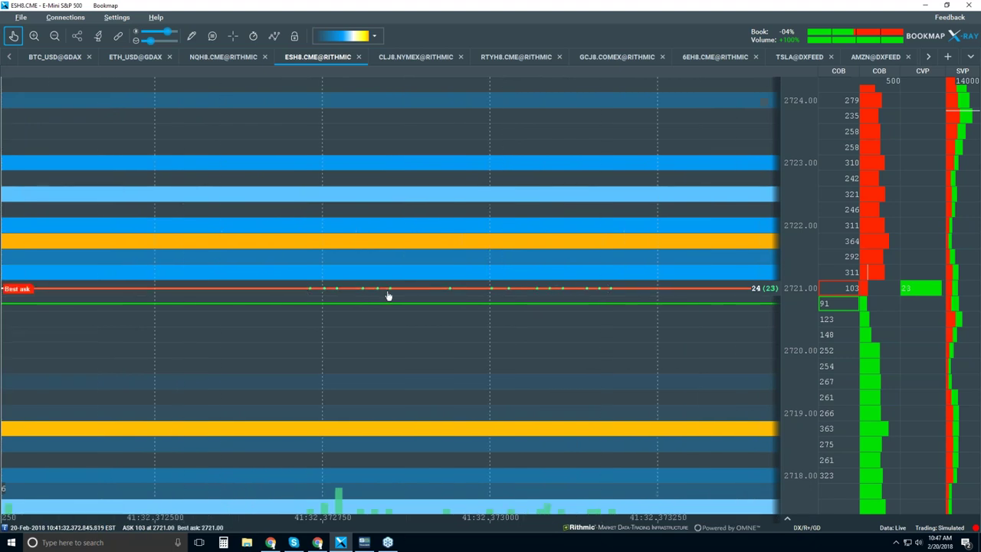
pyautogui.scroll(-1, 343, 299)
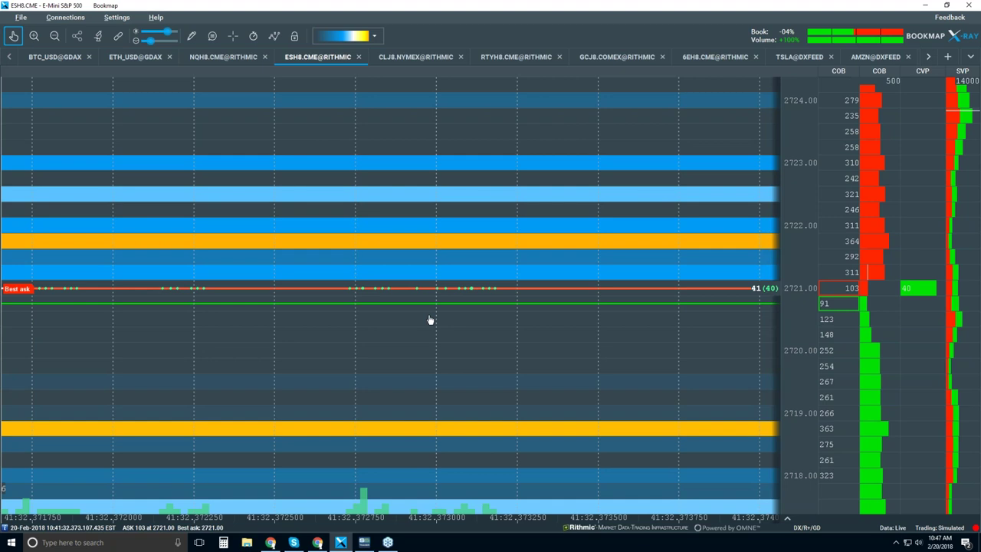
pyautogui.moveTo(335, 346); pyautogui.dragTo(467, 344)
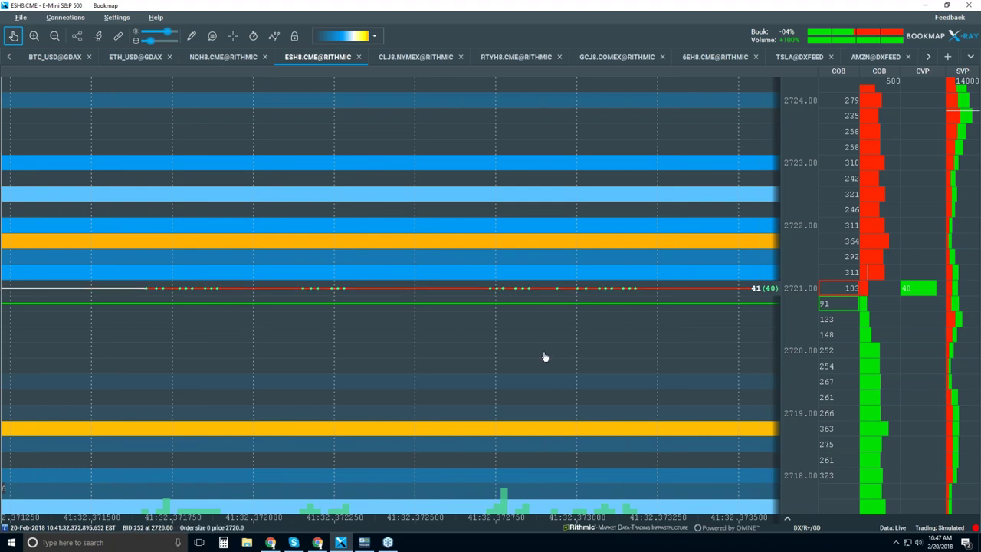
pyautogui.scroll(-1, 544, 356)
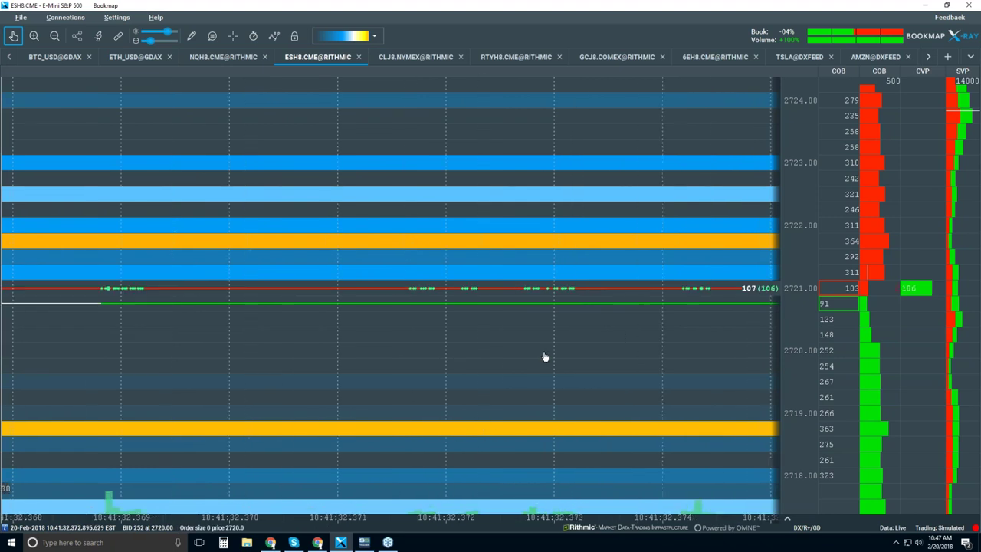
pyautogui.scroll(-2, 540, 352)
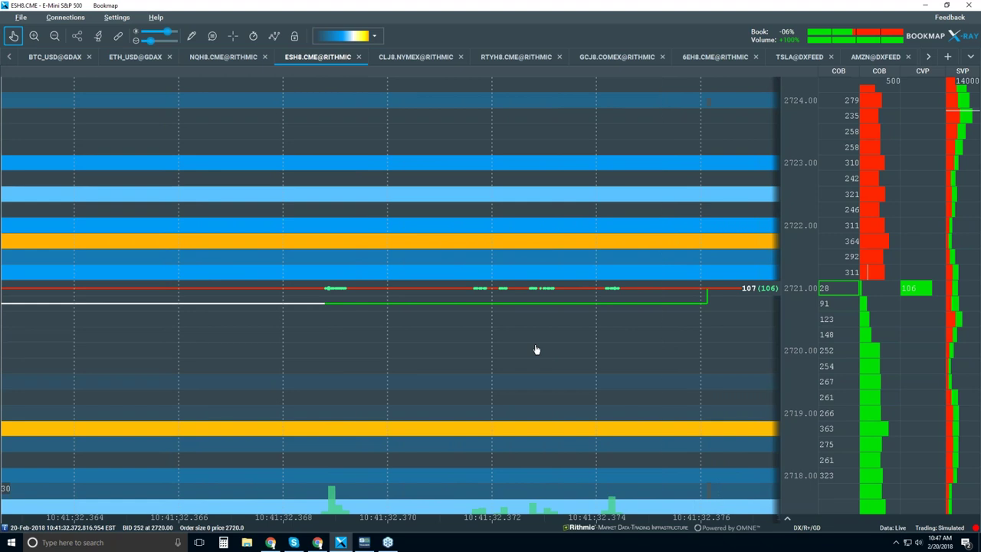
pyautogui.scroll(-1, 536, 350)
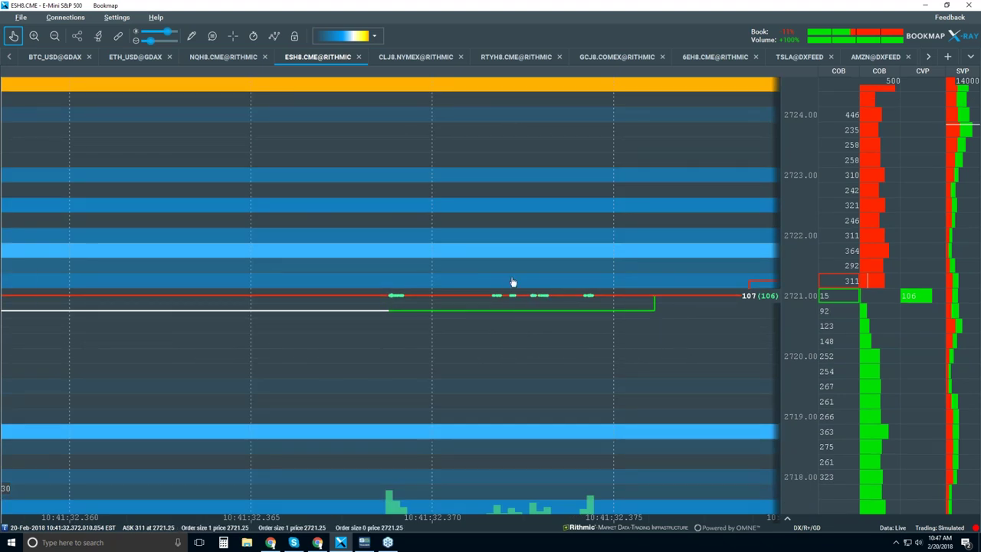
pyautogui.scroll(-2, 460, 300)
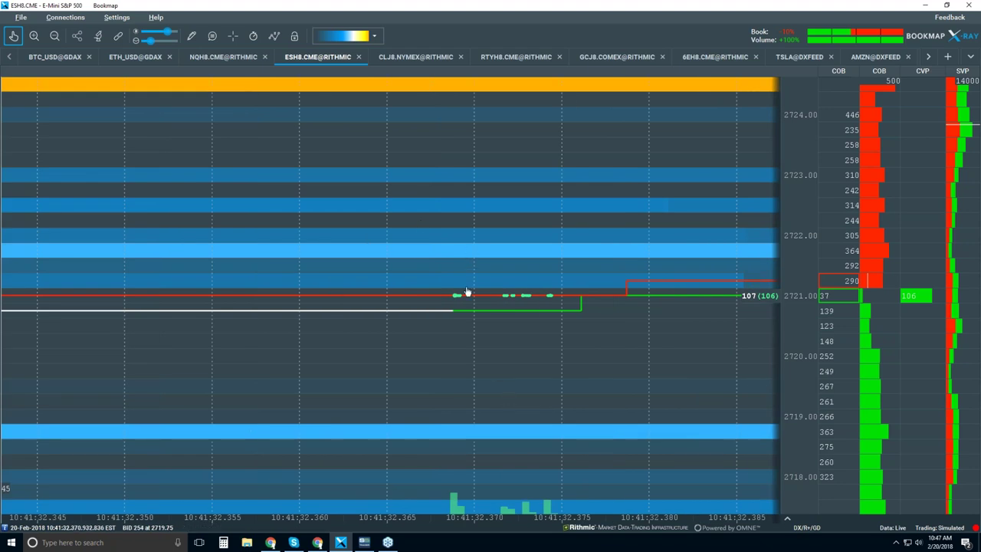
pyautogui.scroll(-1, 508, 337)
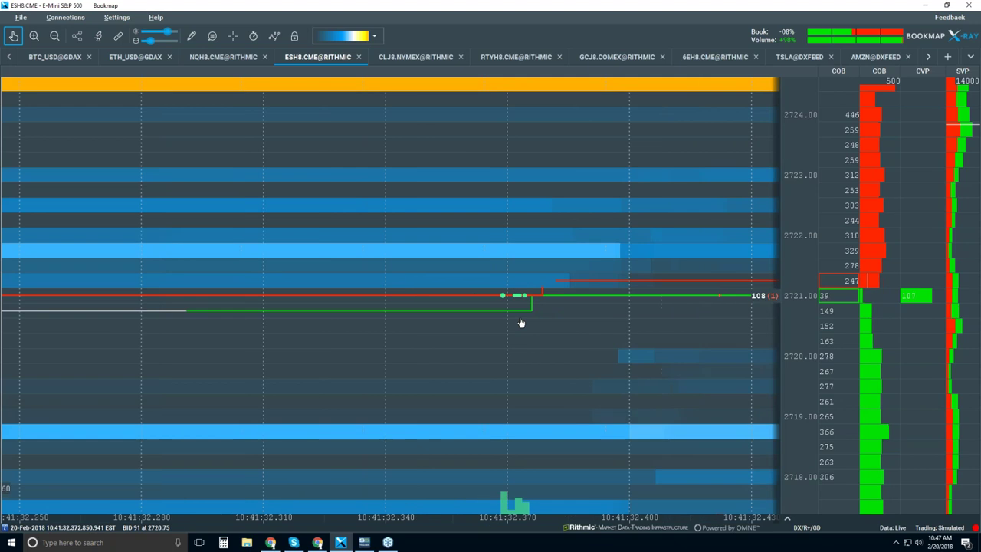
pyautogui.scroll(-8, 520, 322)
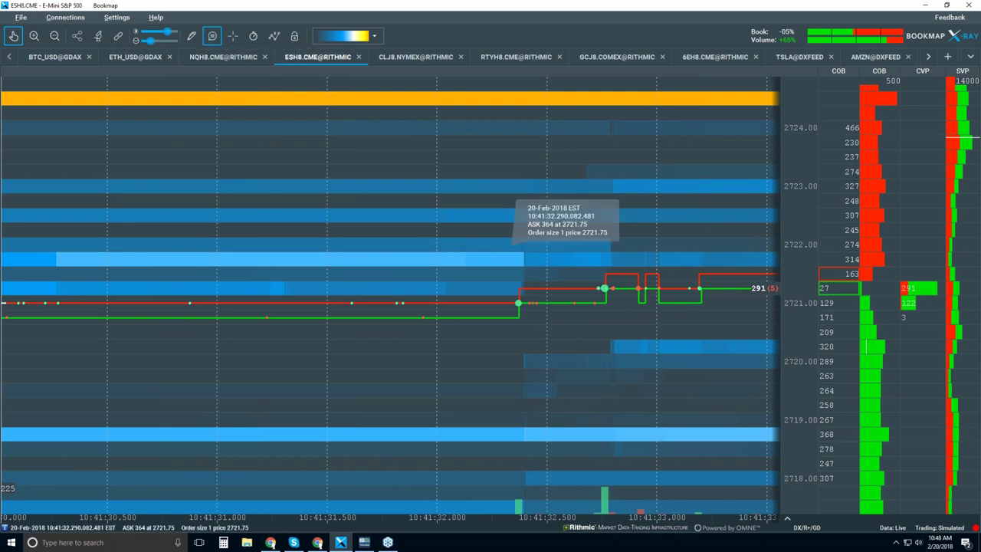
# Zoom into the trade dots at 2721 for tooltips, then back out to 10:41:00–10:41:50.
pyautogui.moveTo(519, 305)
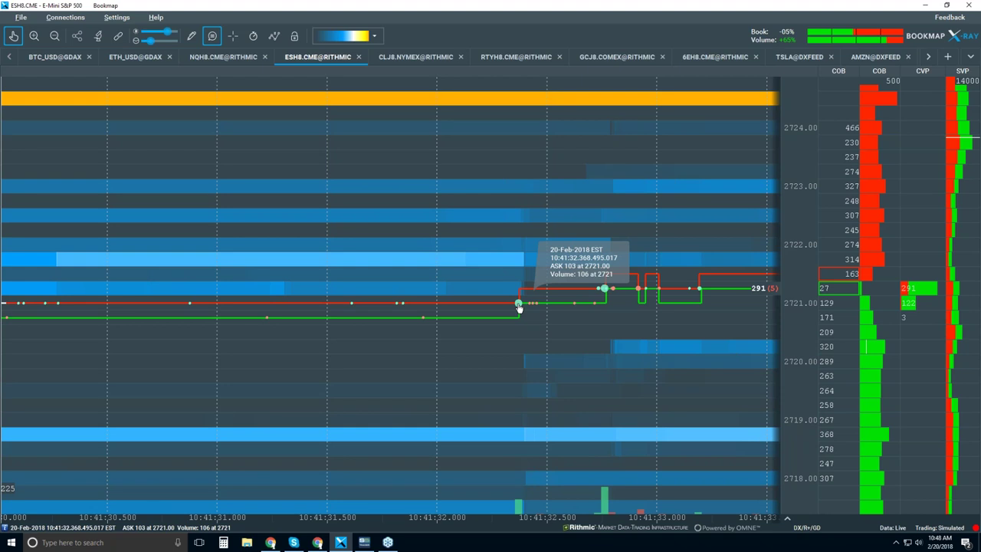
pyautogui.scroll(5, 521, 303)
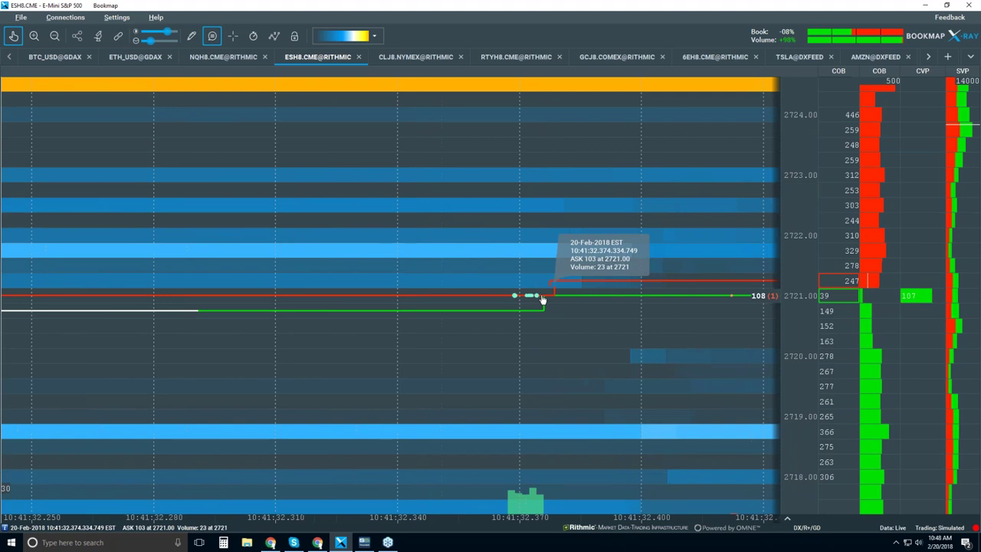
pyautogui.scroll(5, 539, 297)
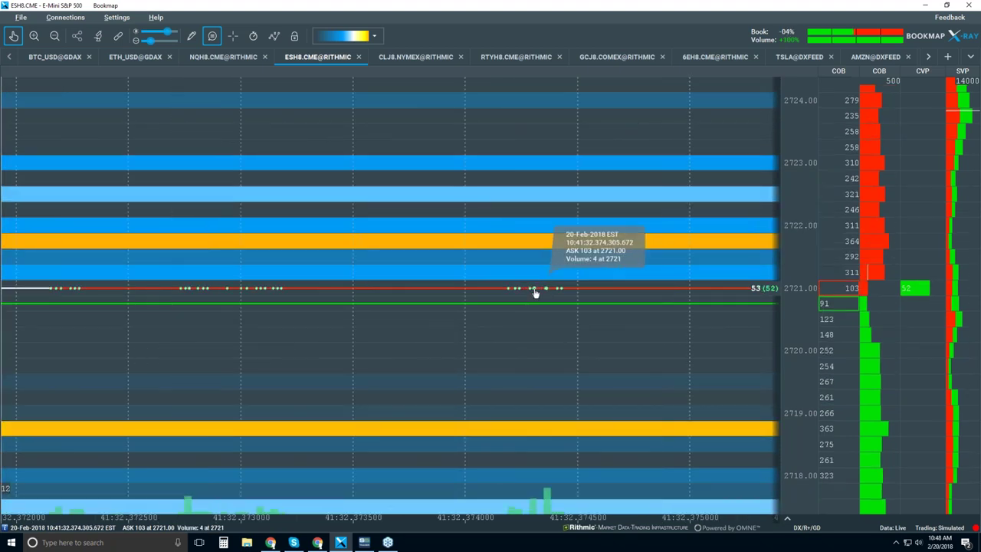
pyautogui.scroll(2, 535, 294)
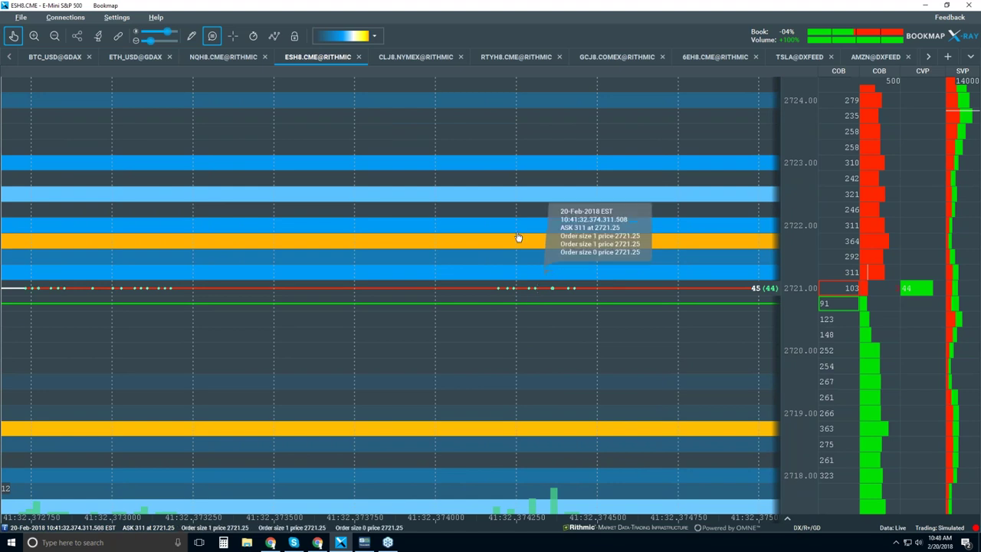
pyautogui.scroll(-4, 519, 235)
pyautogui.scroll(-5, 518, 234)
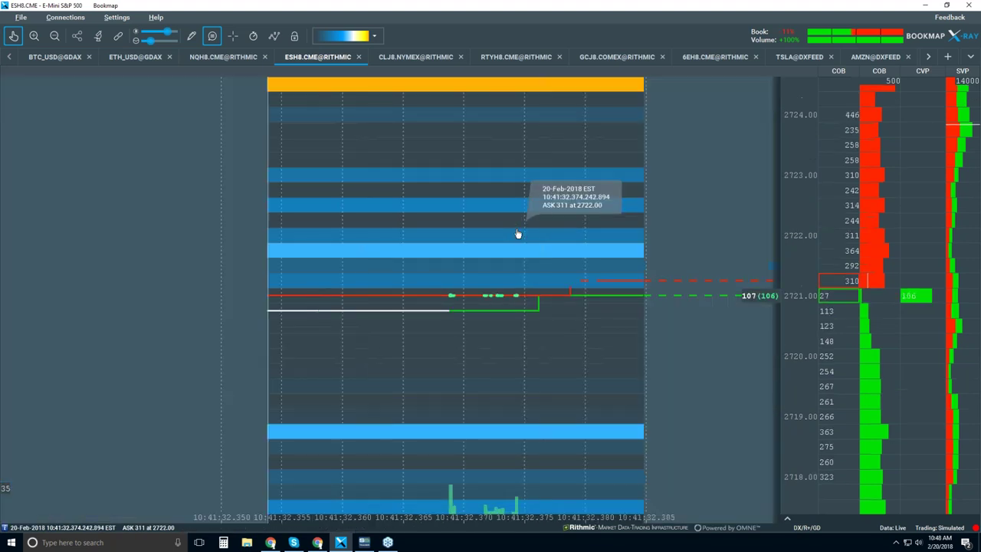
pyautogui.scroll(-5, 517, 234)
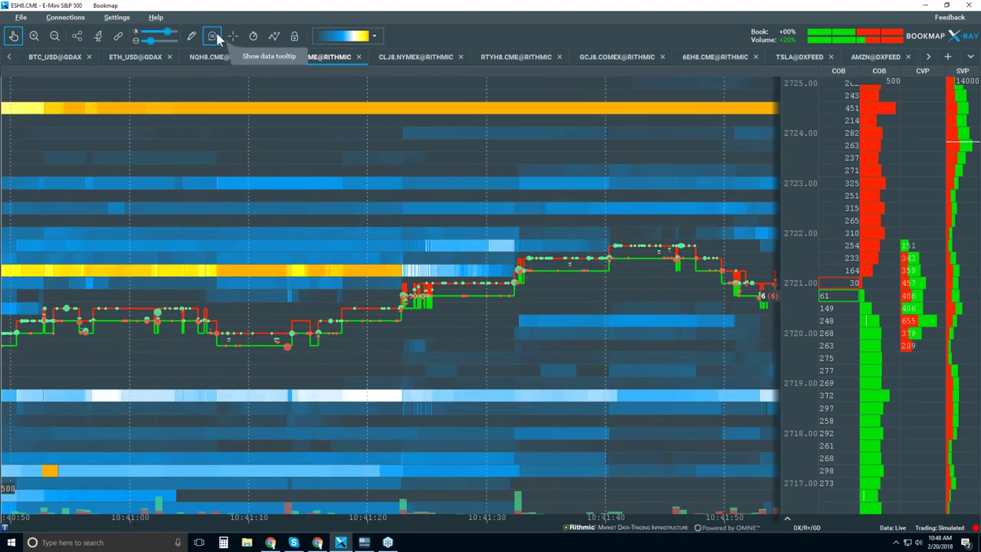
# Zoom out until the time axis spans about 10:25–10:50, prices 2715–2731.
pyautogui.scroll(-3, 478, 201)
pyautogui.scroll(-2, 478, 202)
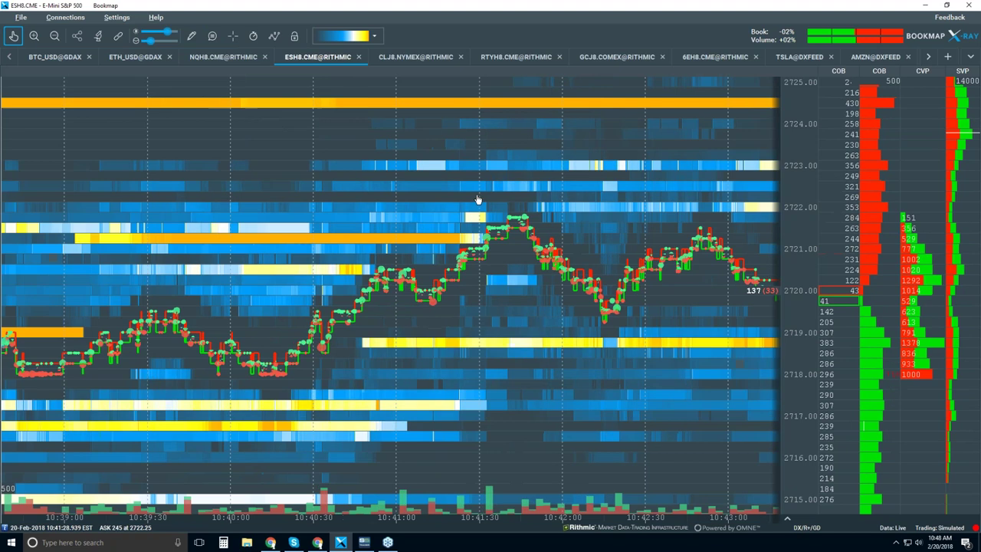
pyautogui.scroll(-6, 476, 199)
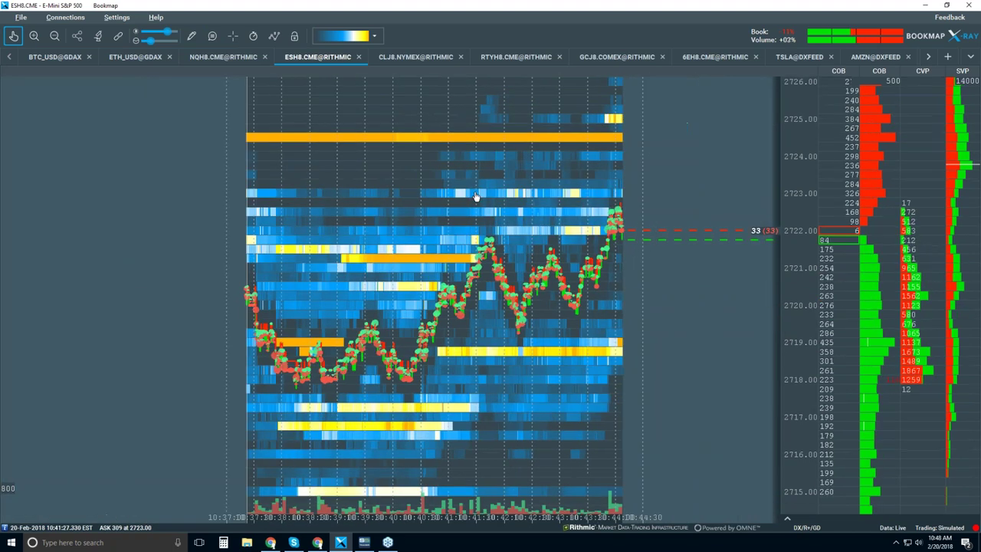
pyautogui.scroll(-4, 489, 209)
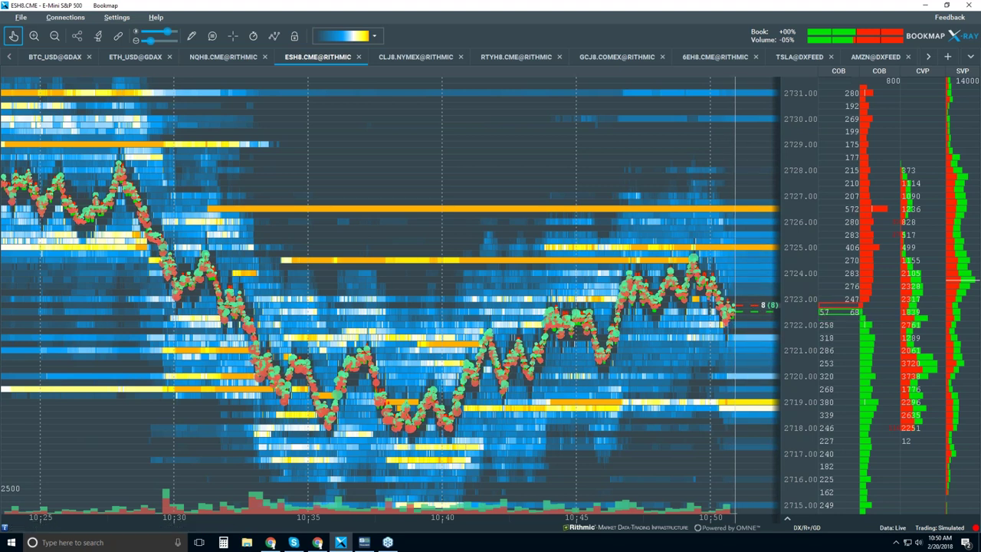
# Draw a horizontal level line just below 2723, then switch drawing mode off.
pyautogui.click(192, 38)
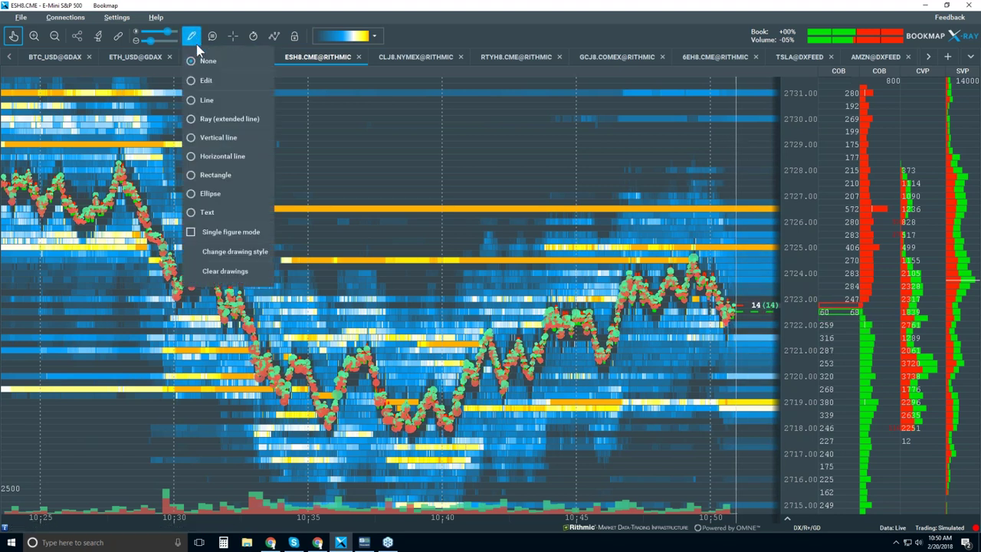
pyautogui.click(228, 156)
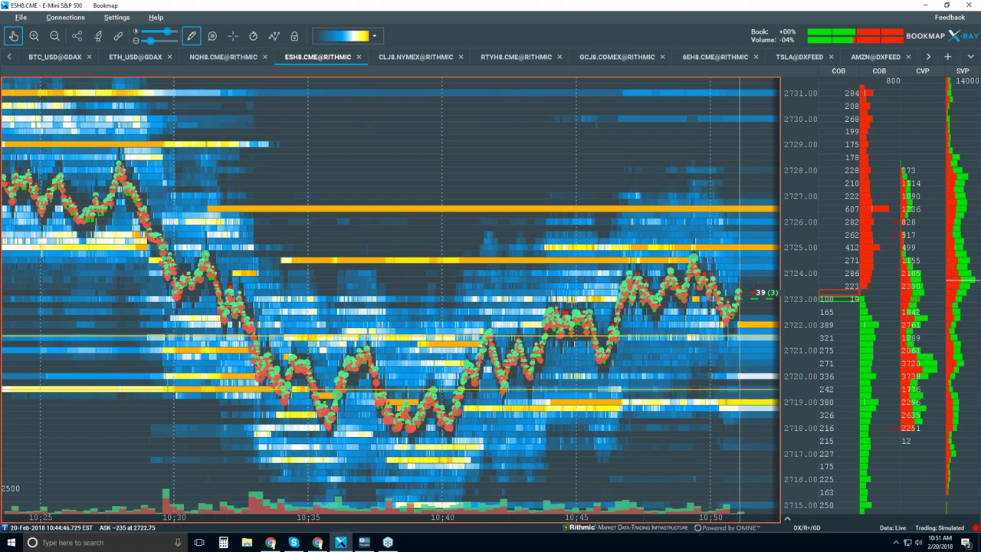
pyautogui.click(364, 310)
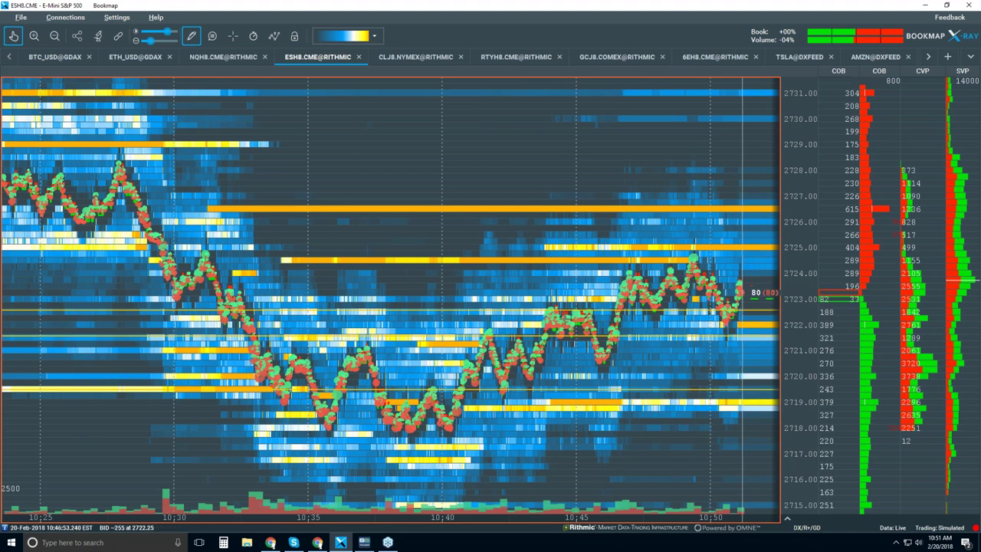
pyautogui.click(191, 36)
pyautogui.click(201, 62)
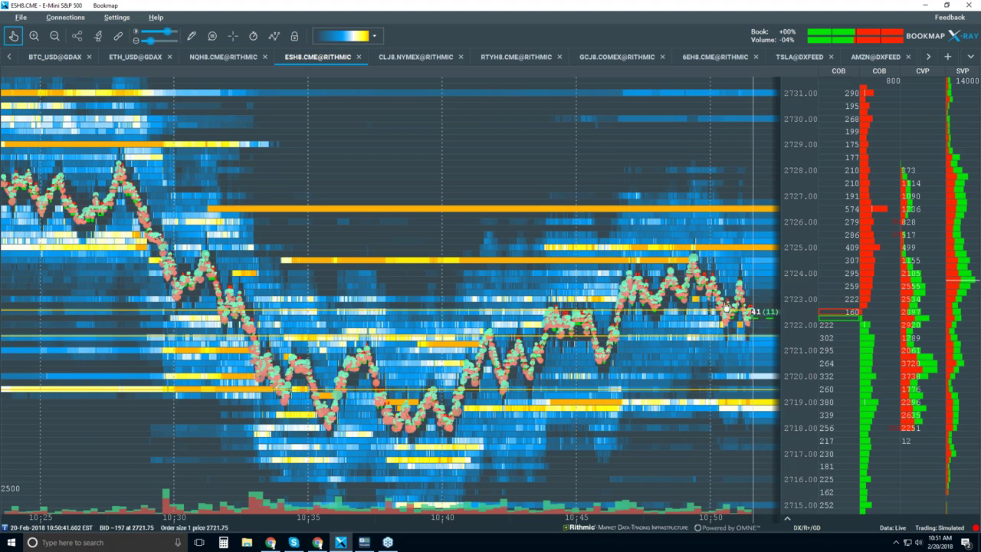
pyautogui.scroll(3, 725, 301)
pyautogui.scroll(4, 585, 402)
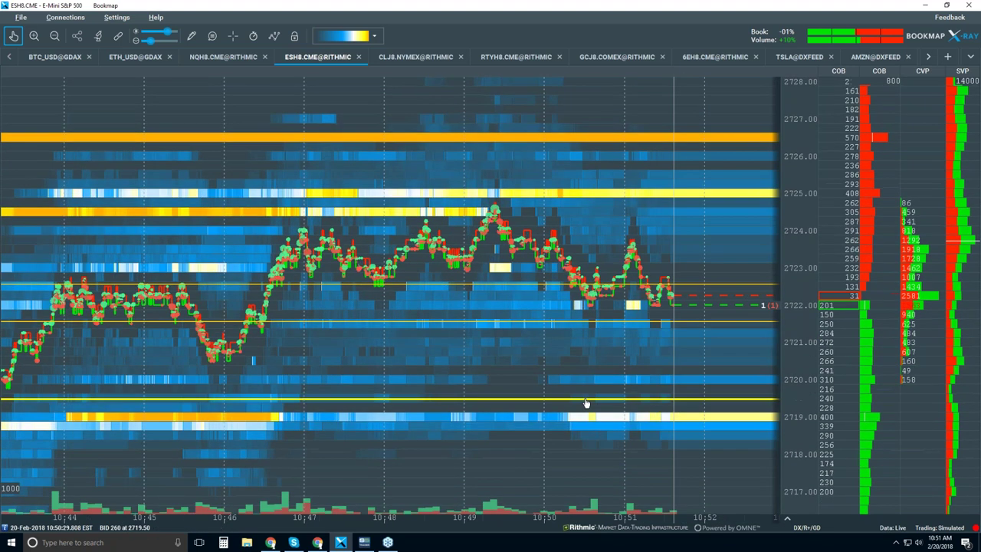
pyautogui.scroll(-2, 585, 403)
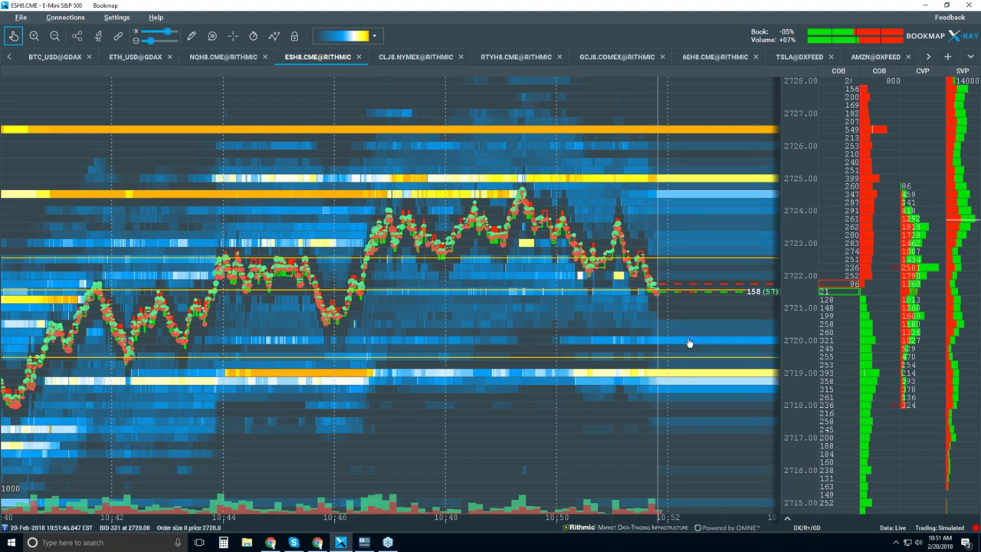
pyautogui.scroll(-3, 617, 265)
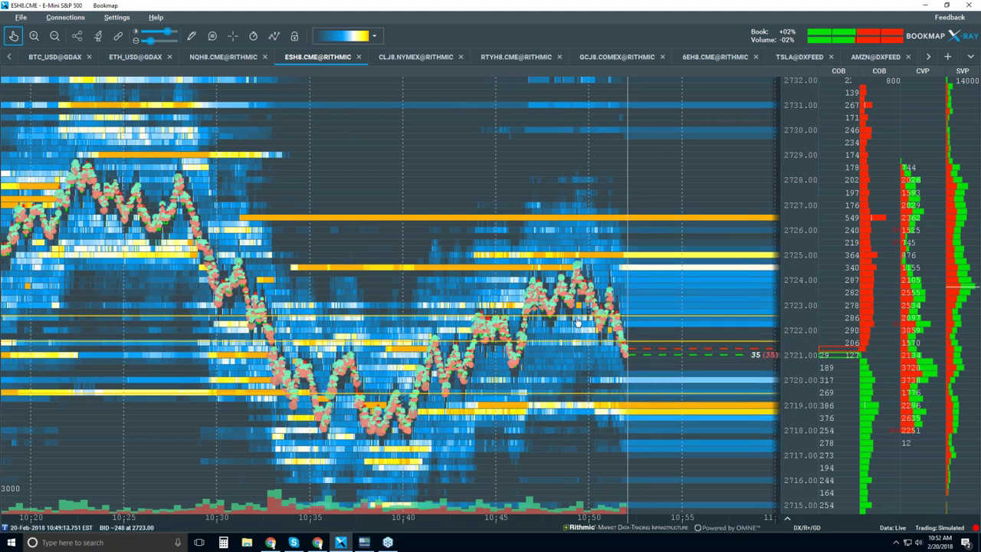
pyautogui.scroll(3, 606, 383)
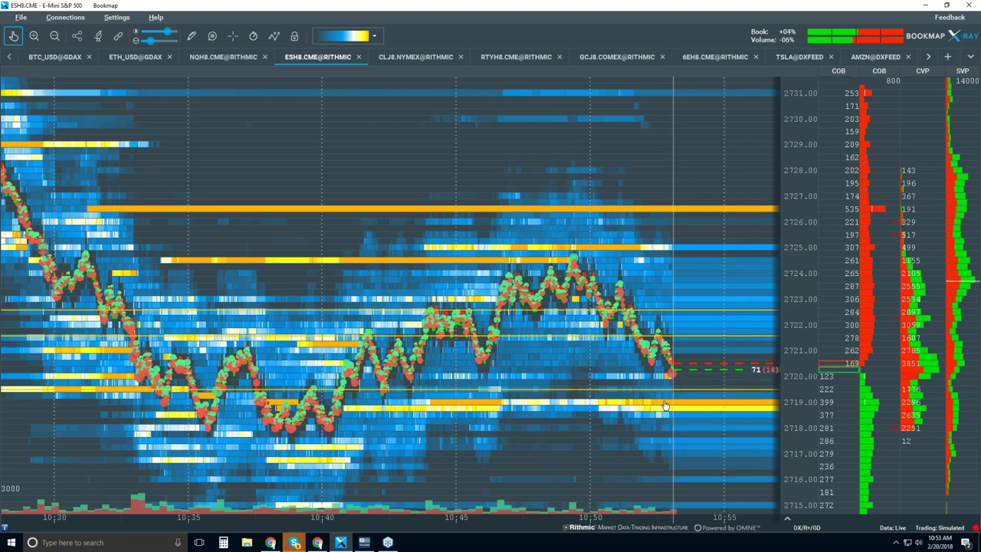
pyautogui.click(274, 35)
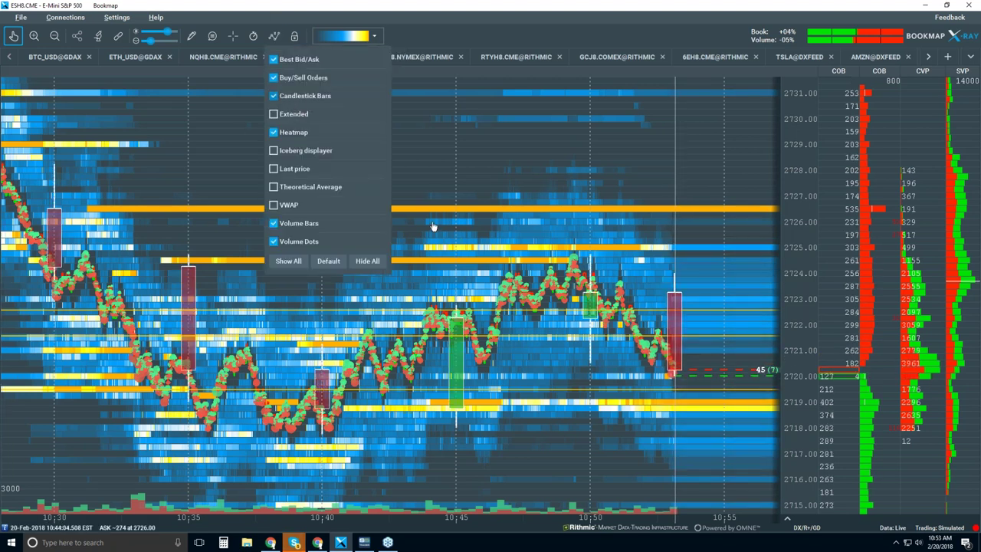
# Dismiss the indicators list, leaving candlestick bars shown over the ESH8 heatmap's trade trail.
pyautogui.click(478, 225)
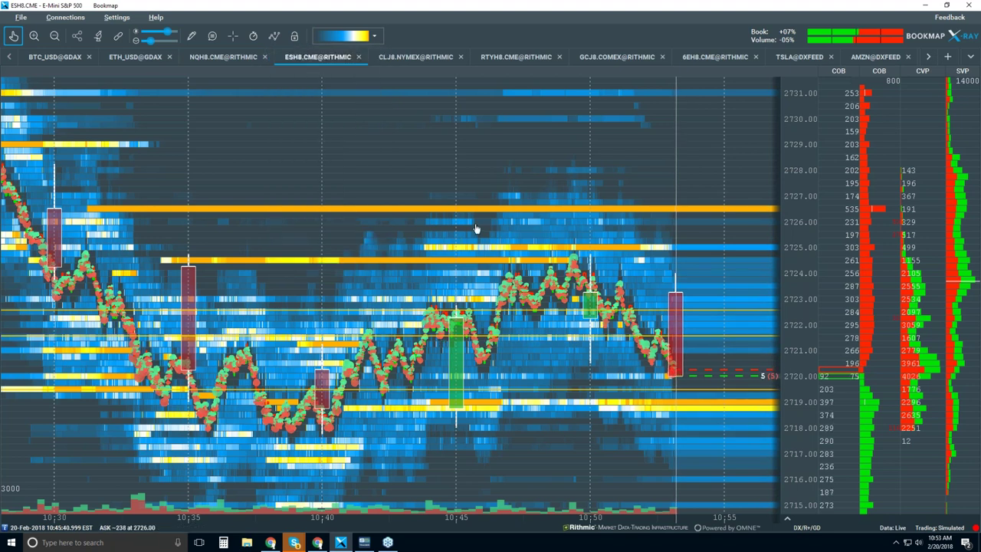